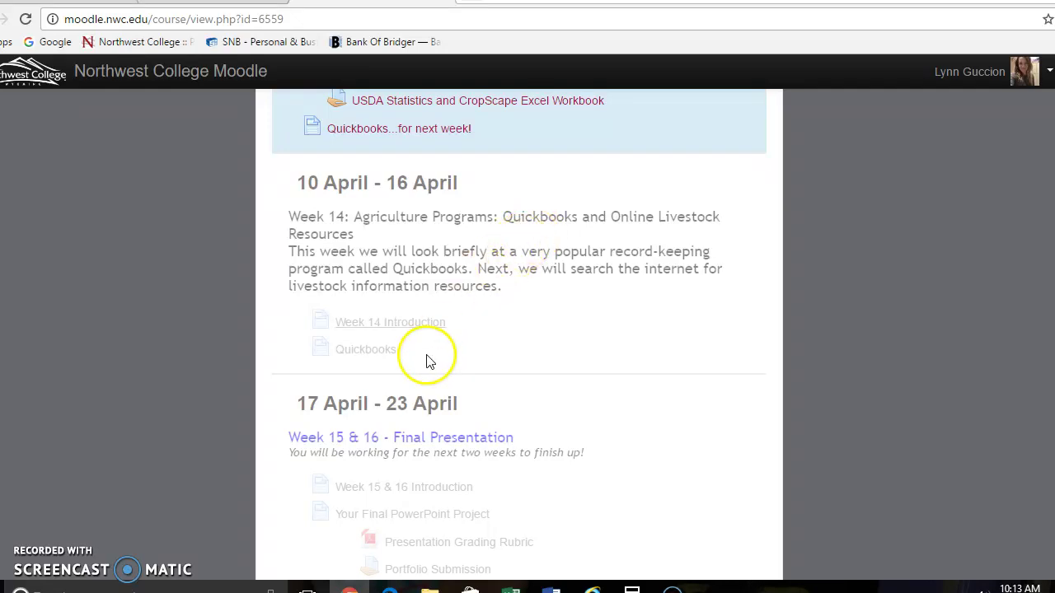
# Open the Week 14 Quickbooks page in Moodle and follow its QuickBooks link
pyautogui.click(376, 351)
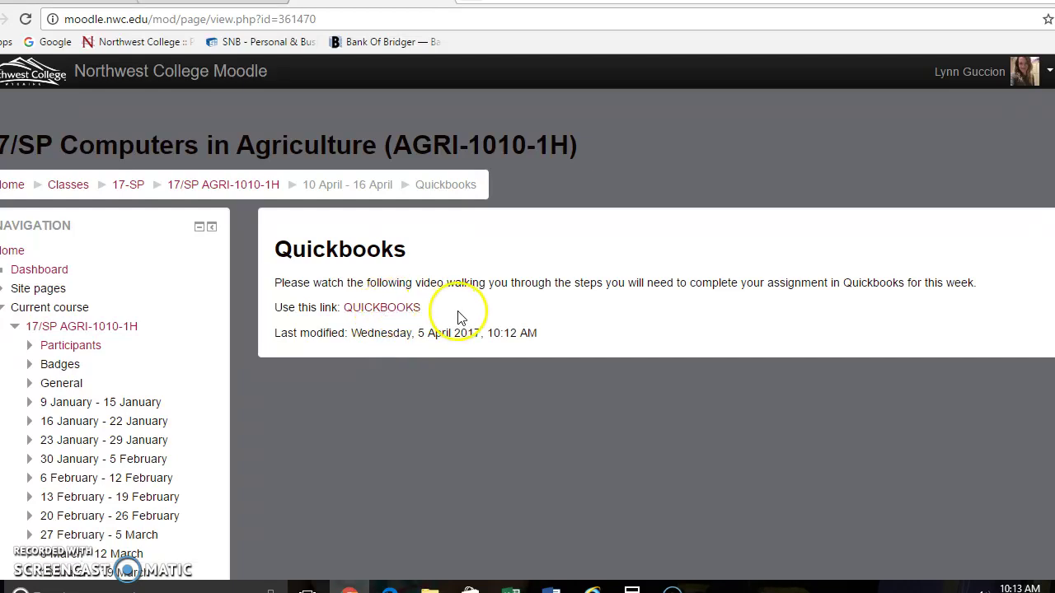
pyautogui.click(392, 312)
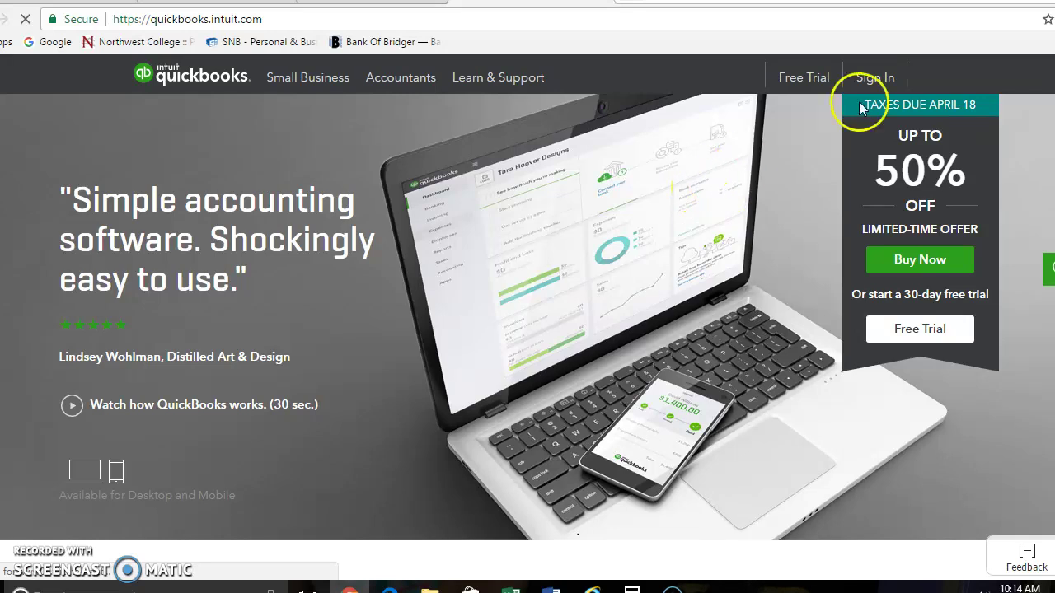
# Sign in to QuickBooks Online Accountant from the homepage's Sign In menu
pyautogui.moveTo(870, 82)
pyautogui.click(779, 117)
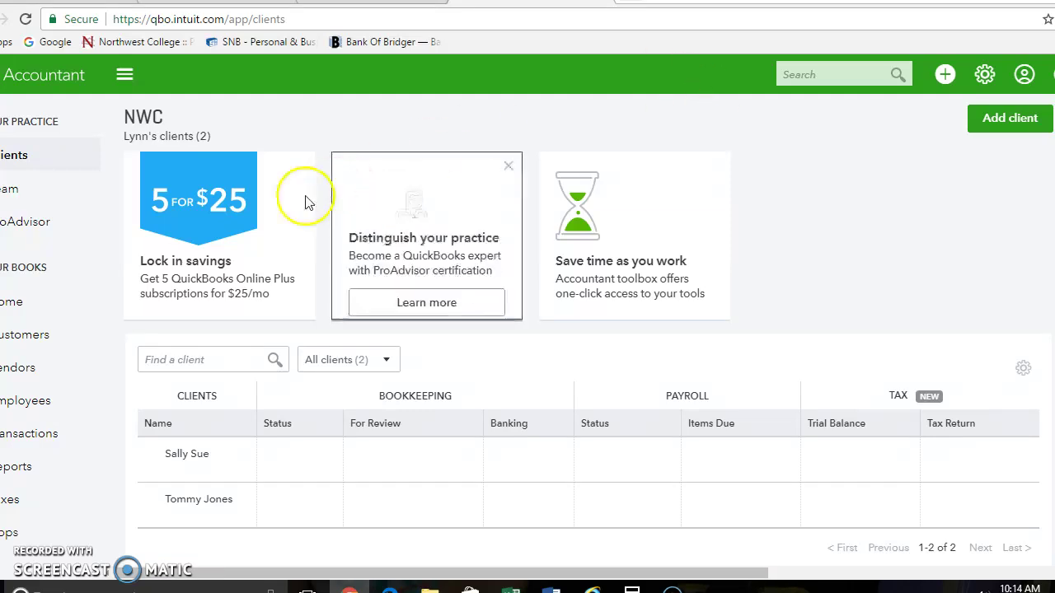
# Review the NWC Home dashboard's profit, expenses, invoices and sales cards
pyautogui.click(26, 308)
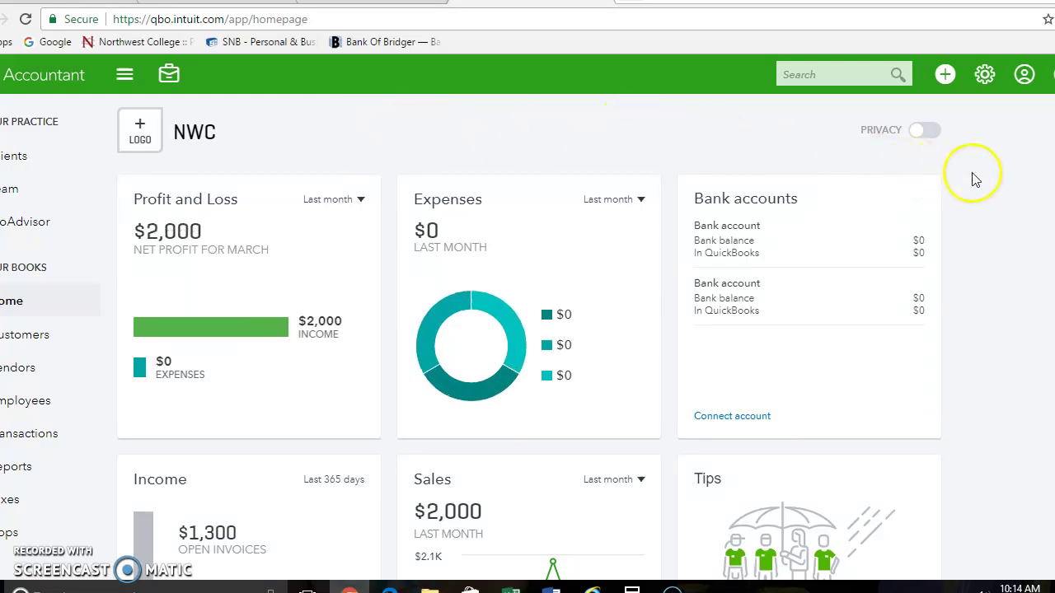
pyautogui.scroll(-3, 975, 179)
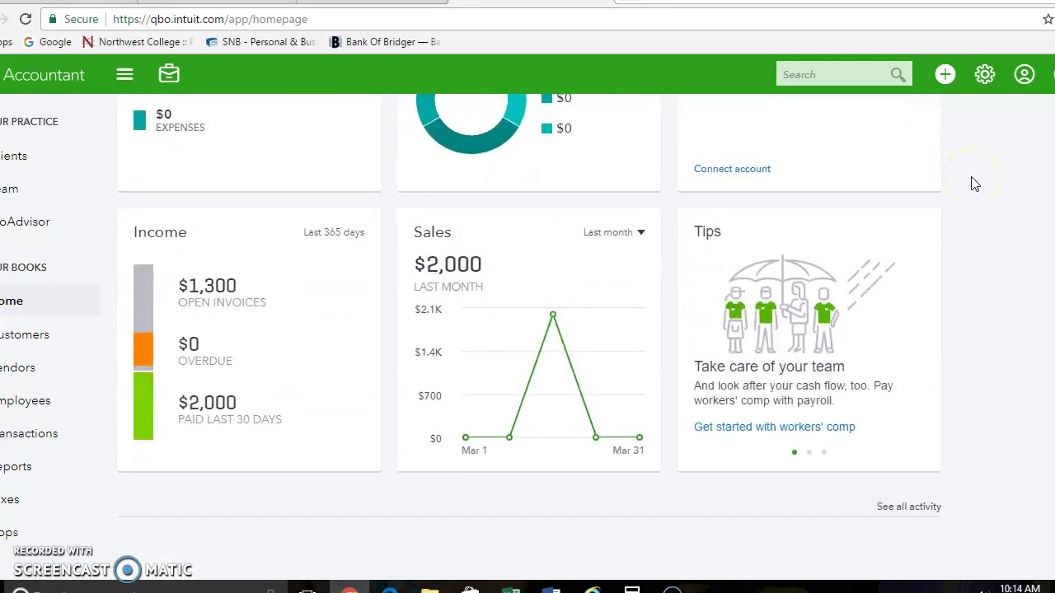
pyautogui.scroll(-1, 972, 183)
pyautogui.scroll(2, 977, 198)
pyautogui.scroll(2, 978, 198)
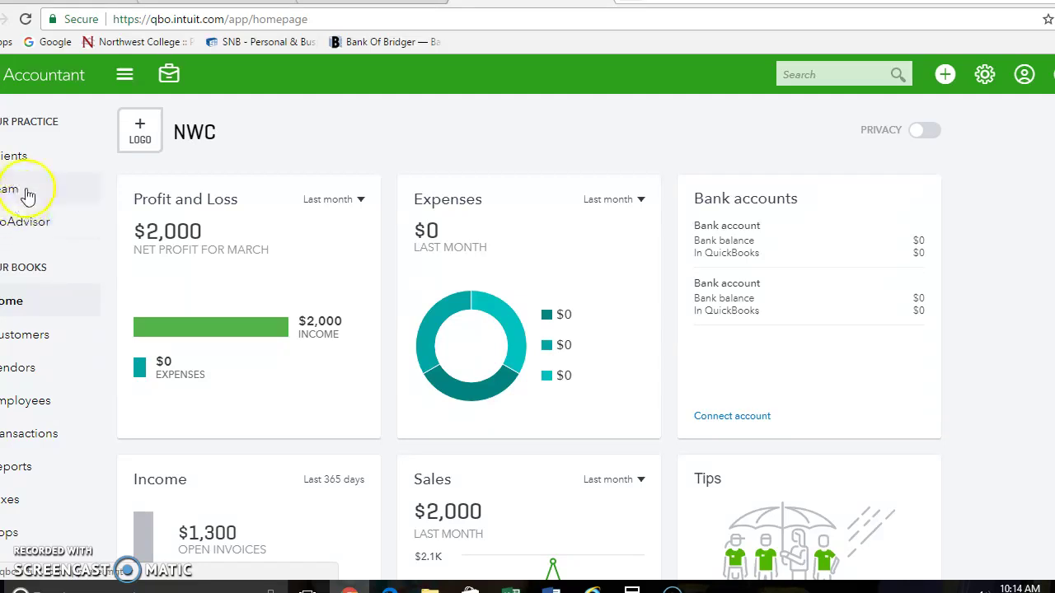
pyautogui.scroll(-2, 113, 210)
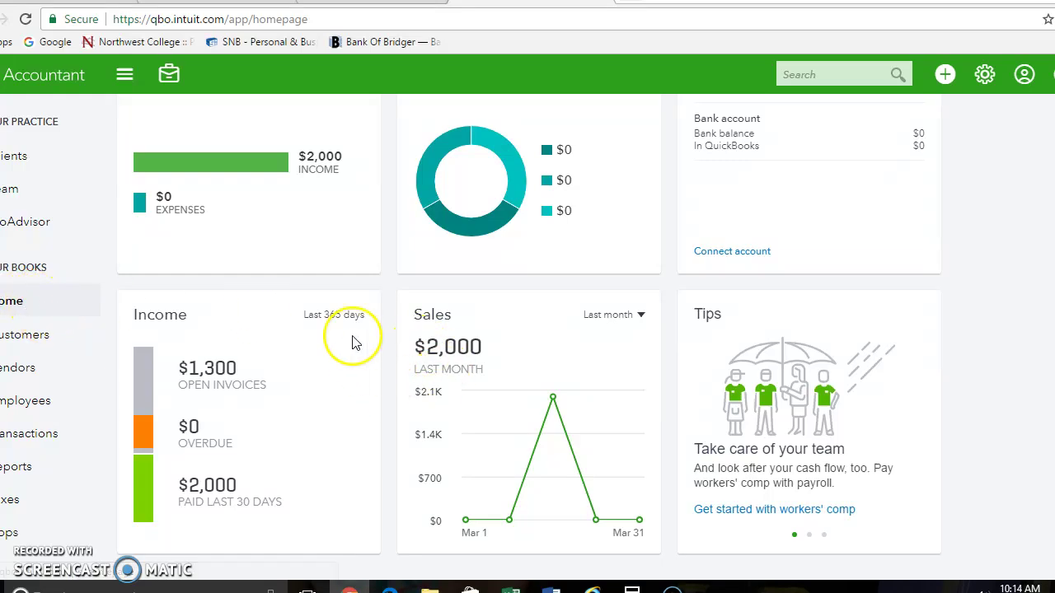
# Browse the Customers, Vendors and Employees pages, then expand the Transactions menu
pyautogui.click(23, 337)
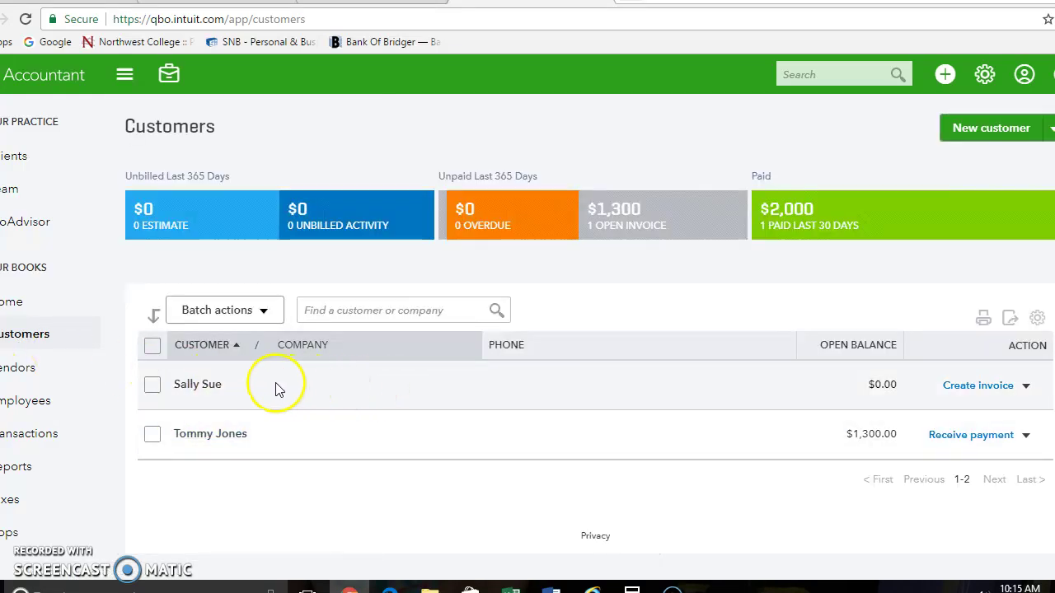
pyautogui.click(17, 371)
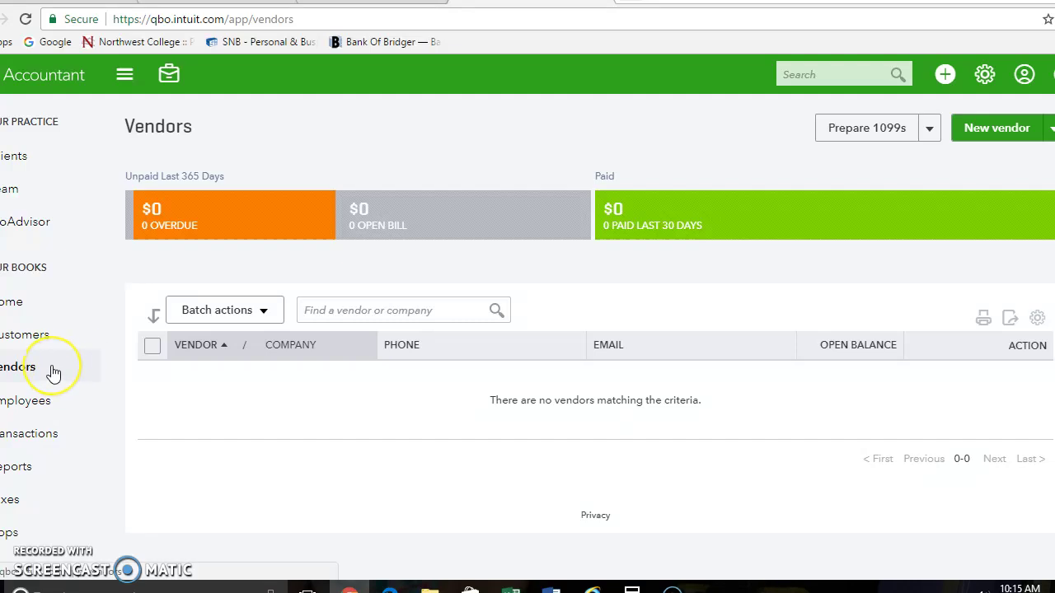
pyautogui.click(38, 403)
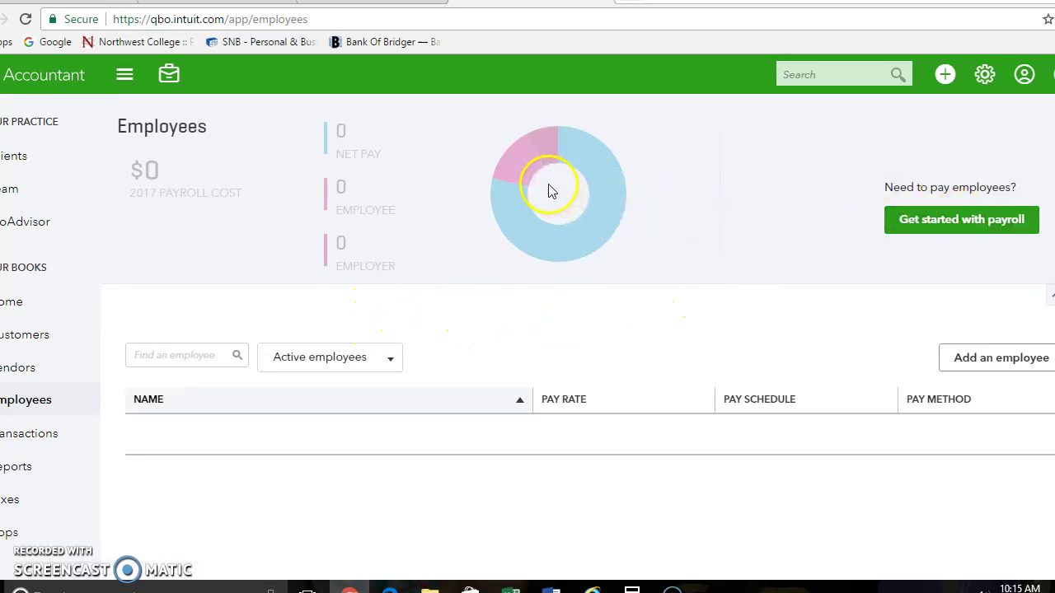
pyautogui.click(37, 437)
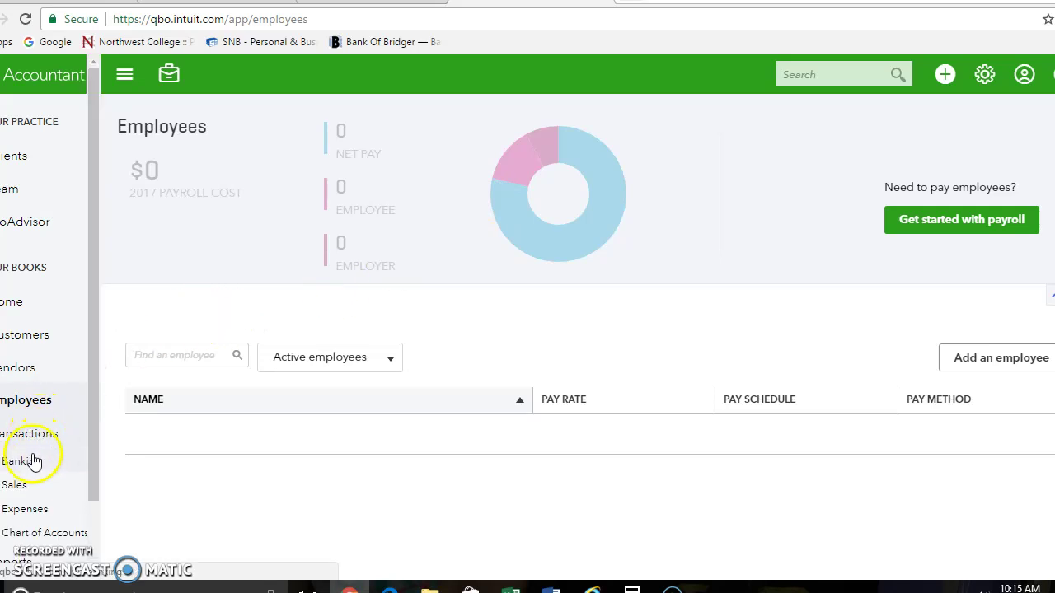
pyautogui.scroll(-2, 97, 446)
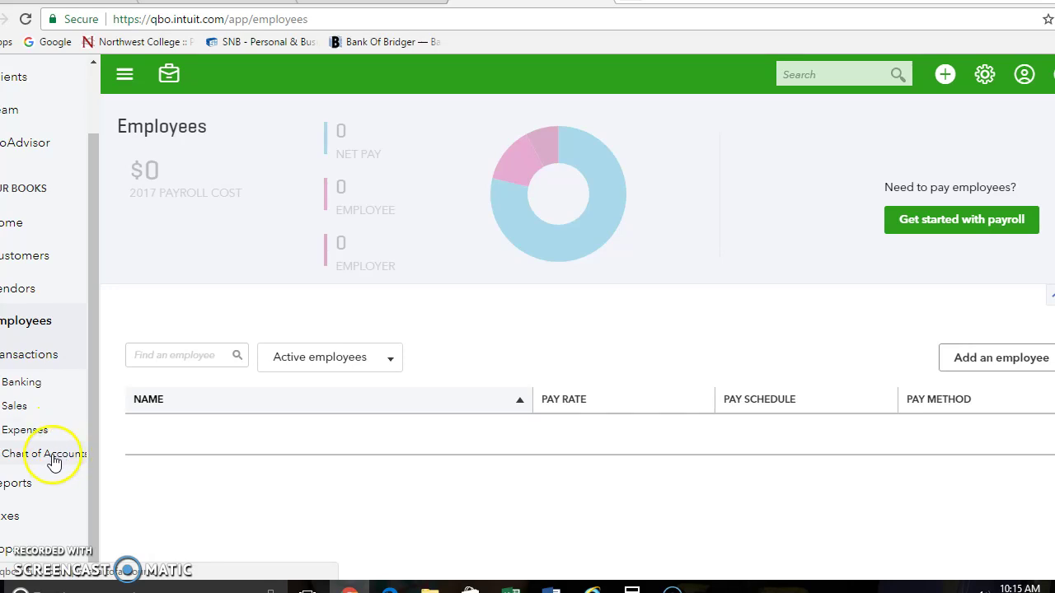
# Look through the Reports, Taxes and Apps pages, then return to the Home dashboard
pyautogui.click(20, 486)
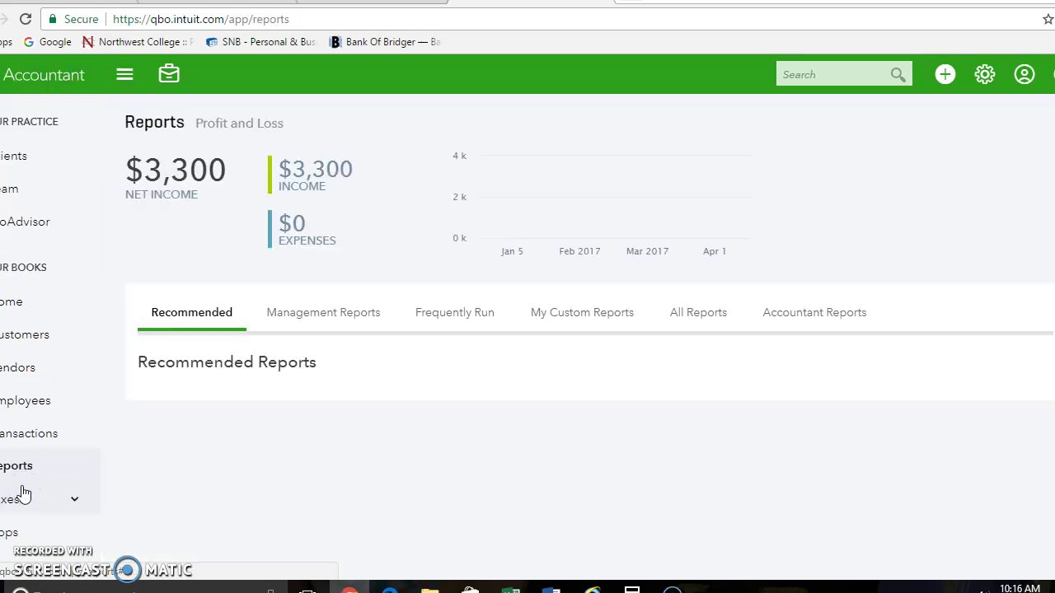
pyautogui.scroll(-2, 479, 418)
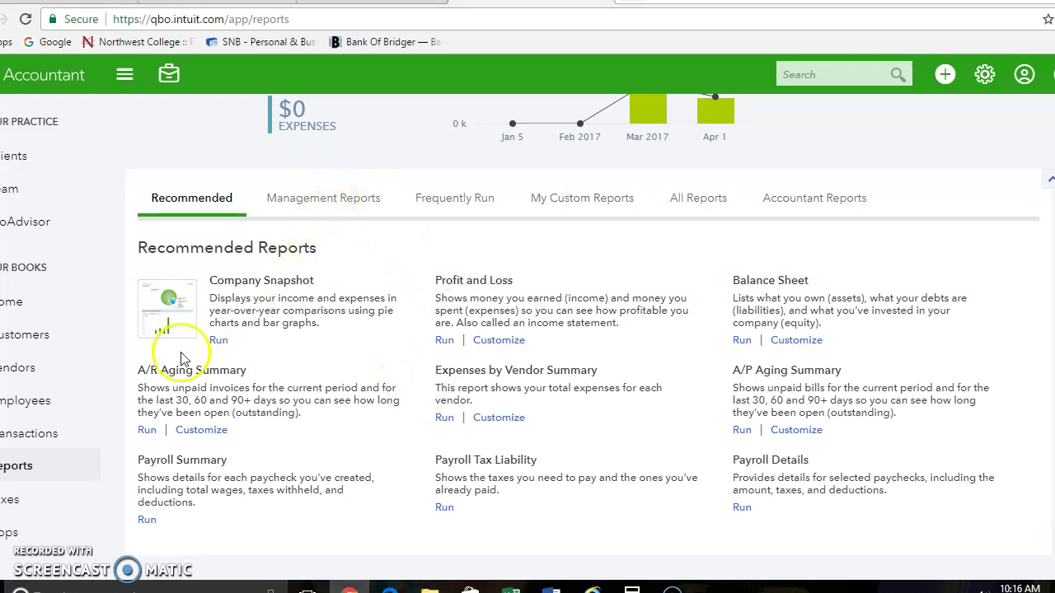
pyautogui.click(12, 501)
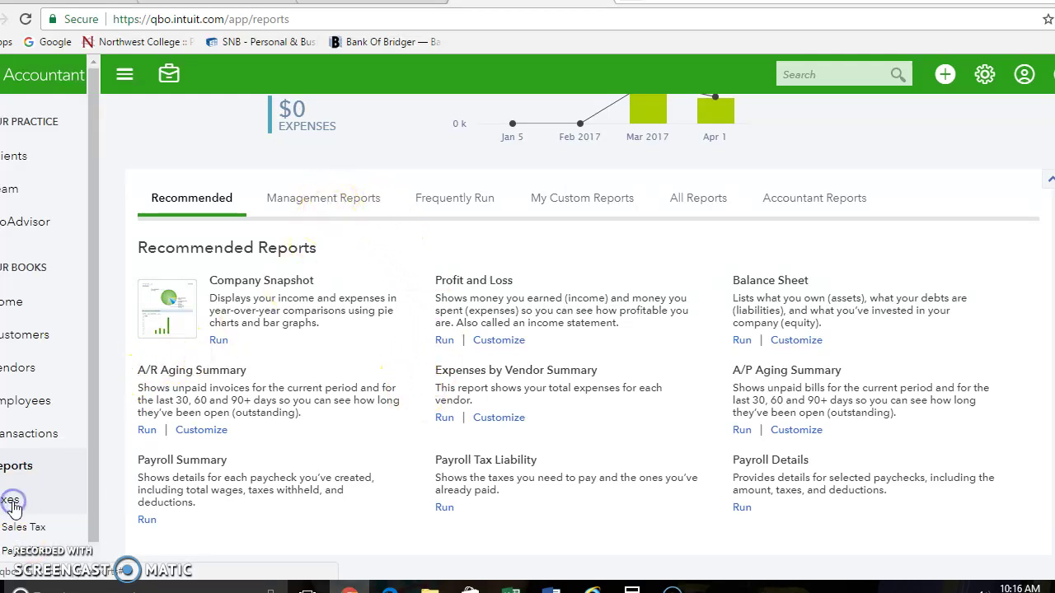
pyautogui.scroll(-1, 92, 445)
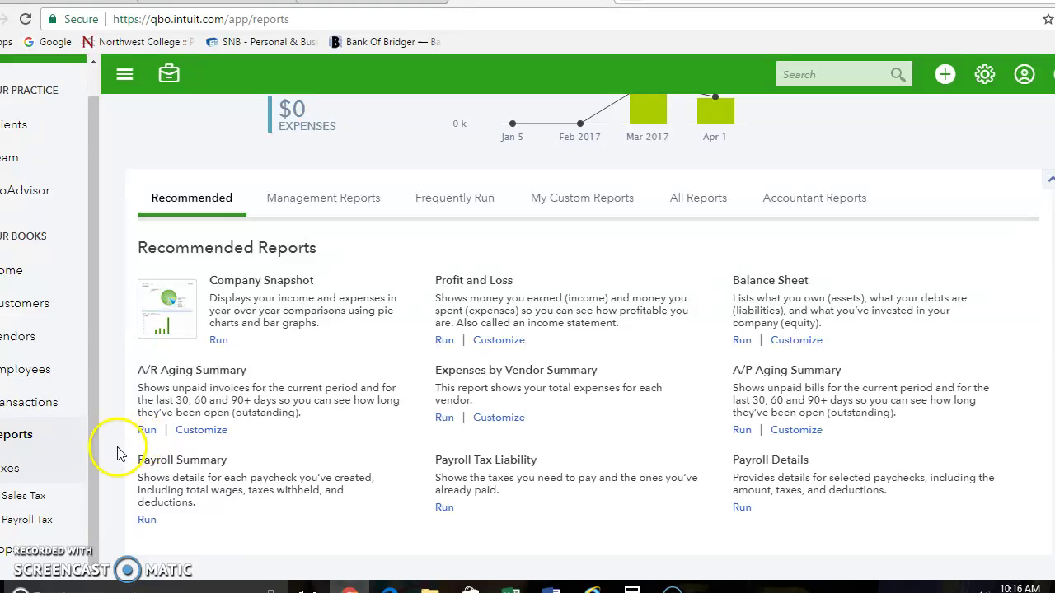
pyautogui.click(6, 554)
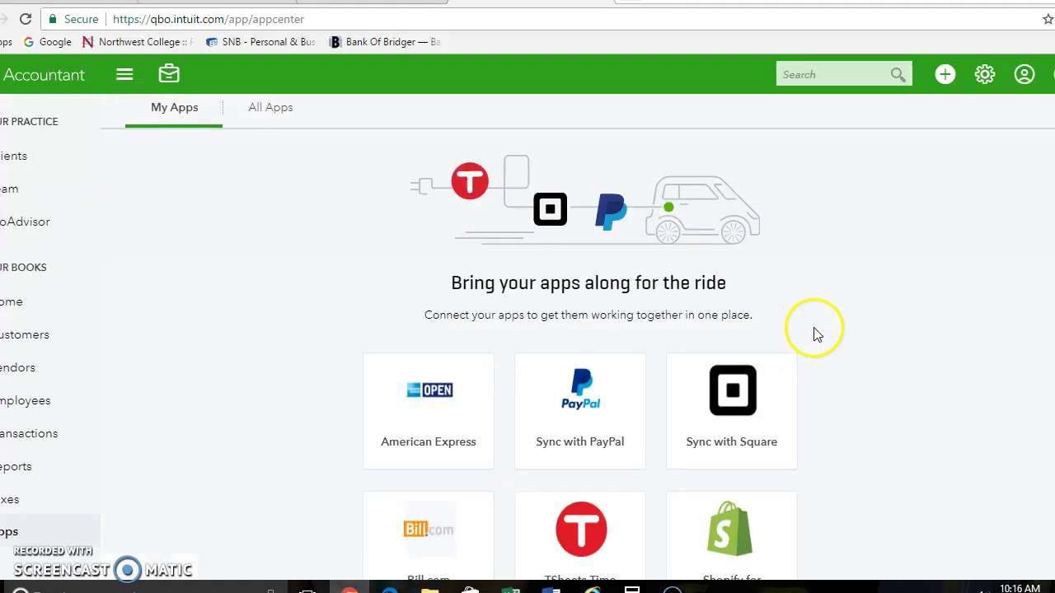
pyautogui.scroll(-1, 820, 334)
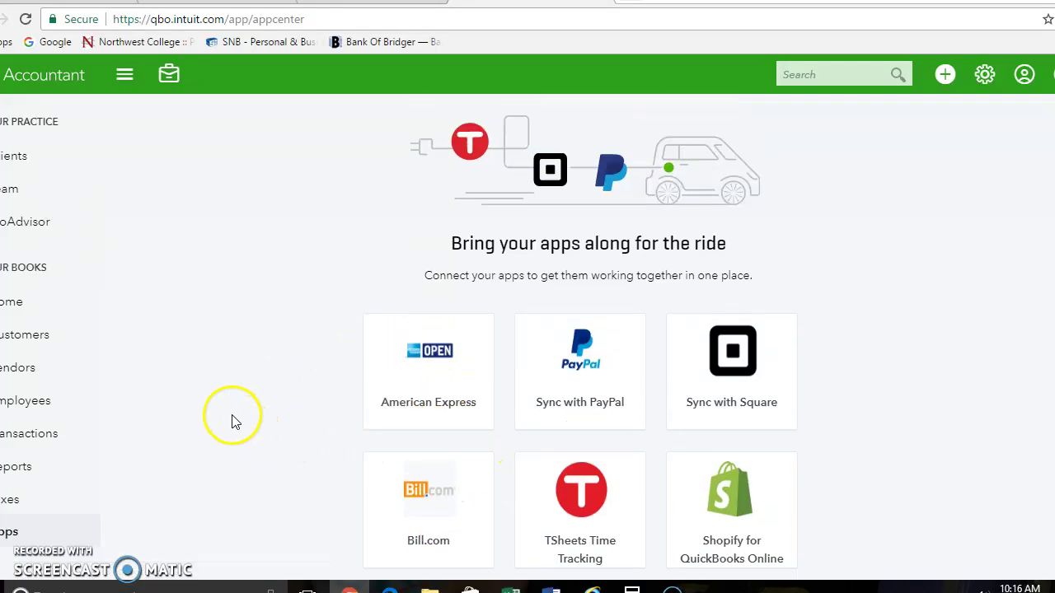
pyautogui.scroll(2, 236, 417)
pyautogui.click(33, 301)
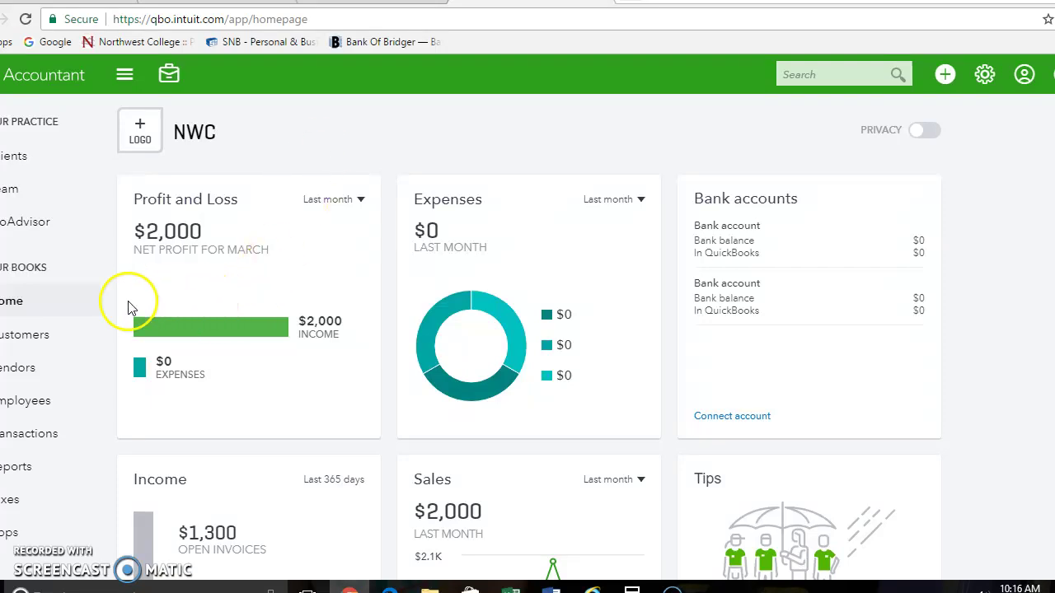
# Add a new customer with their full name and billing street, city, state and ZIP, and save
pyautogui.click(33, 340)
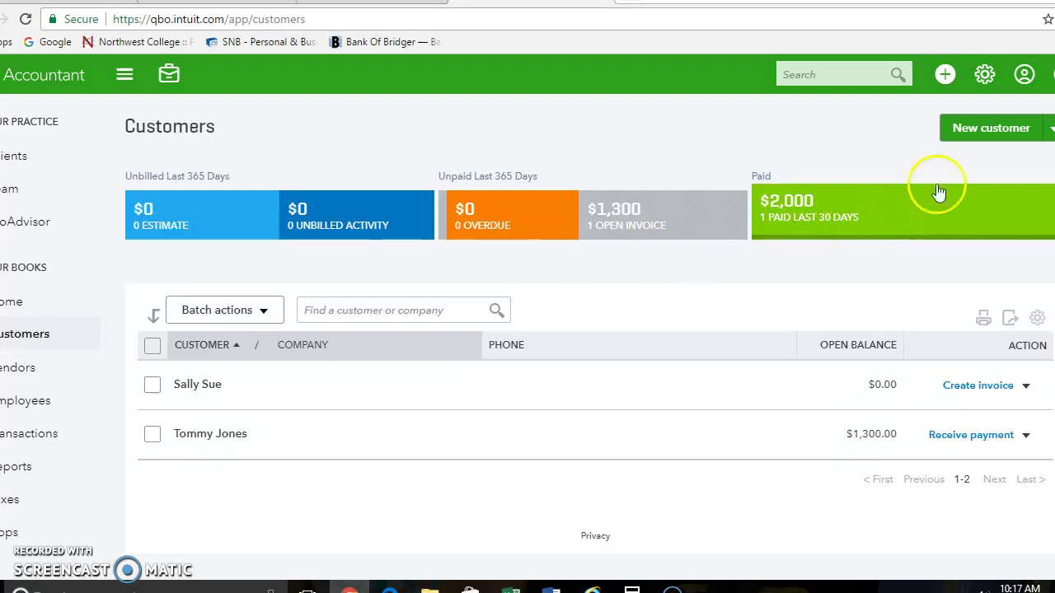
pyautogui.click(956, 130)
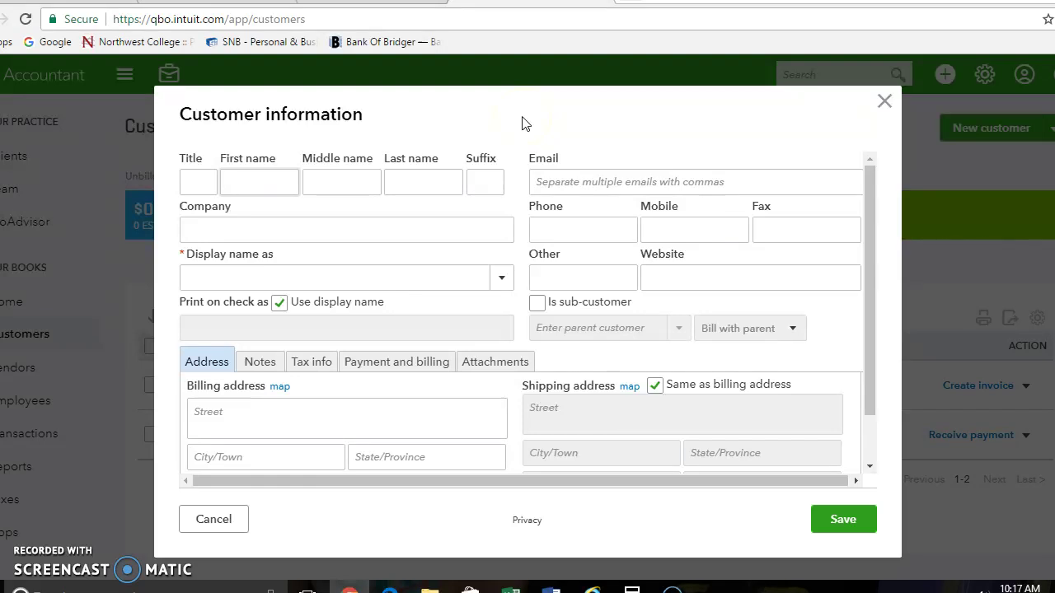
pyautogui.press('Tab')
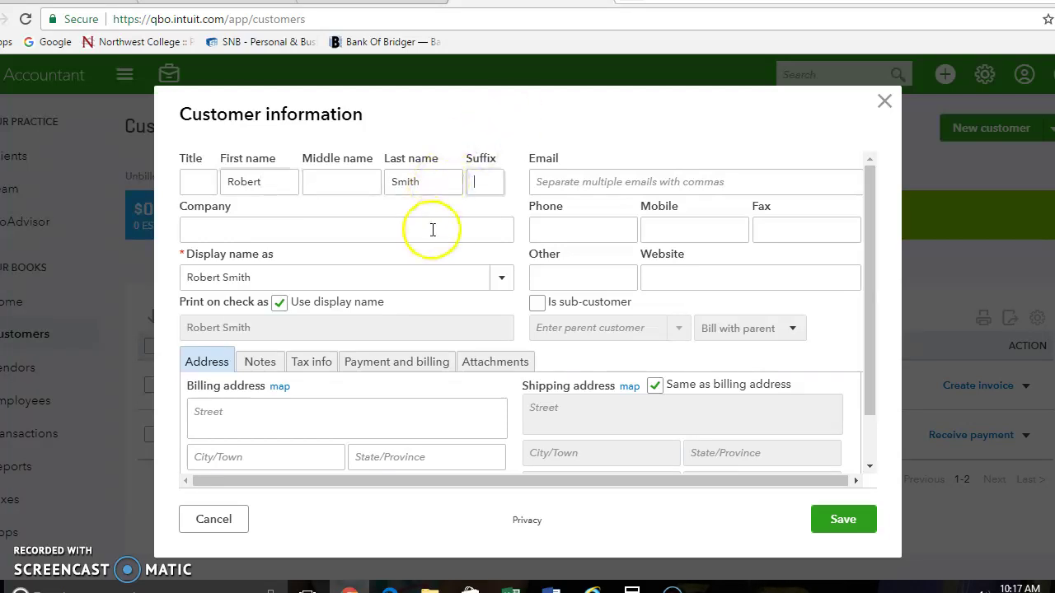
pyautogui.click(318, 406)
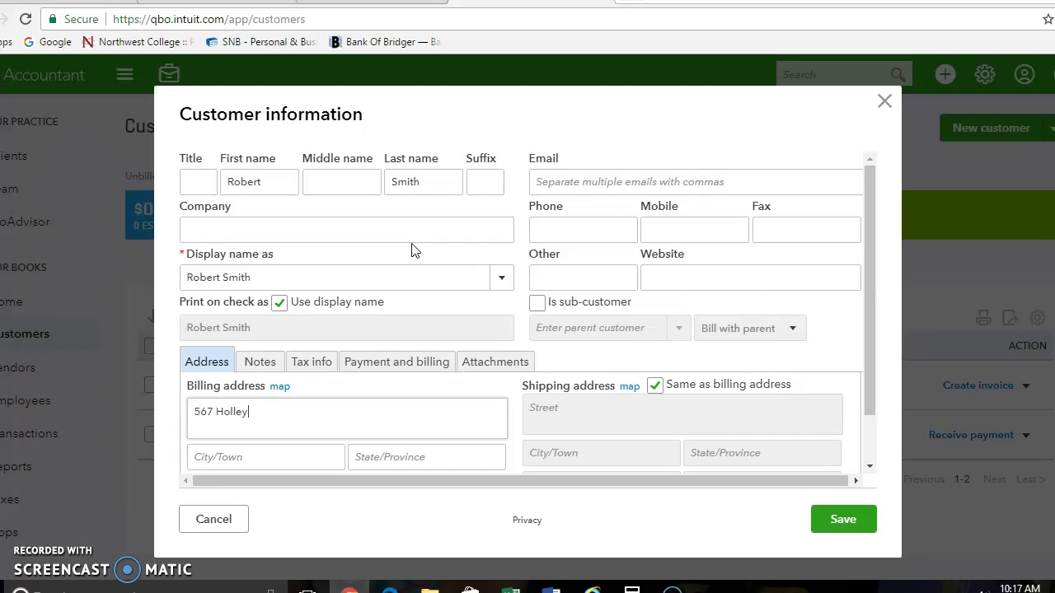
pyautogui.write('567 Holley street')
pyautogui.press('Tab')
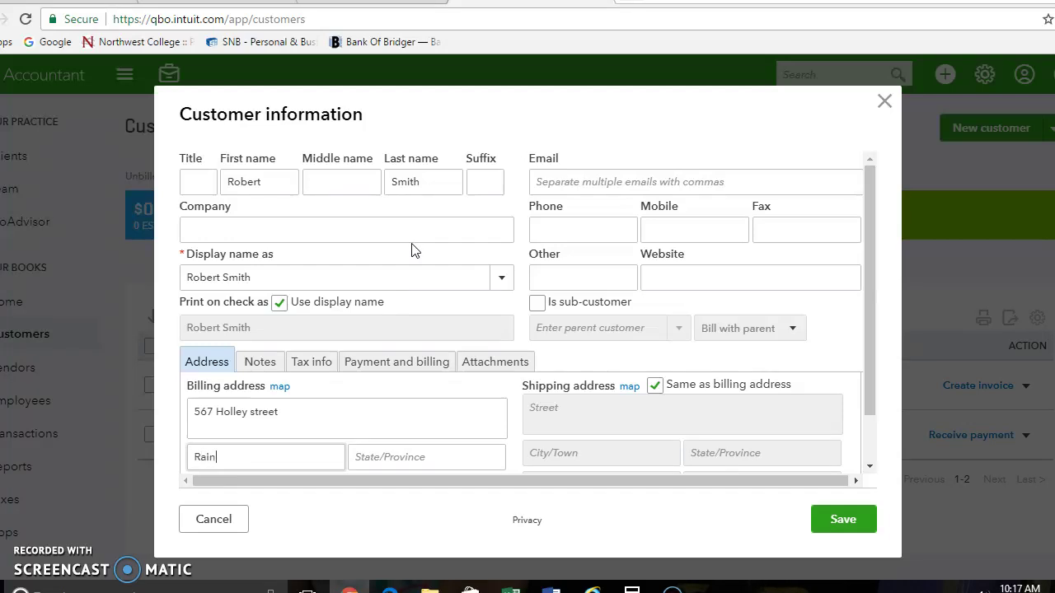
pyautogui.press('Tab')
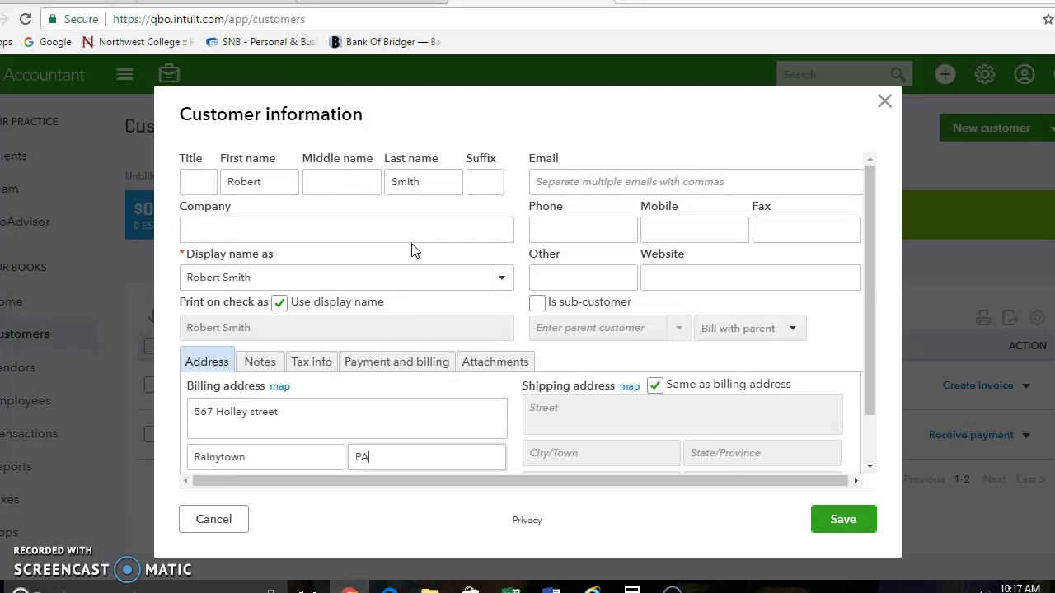
pyautogui.press('Tab')
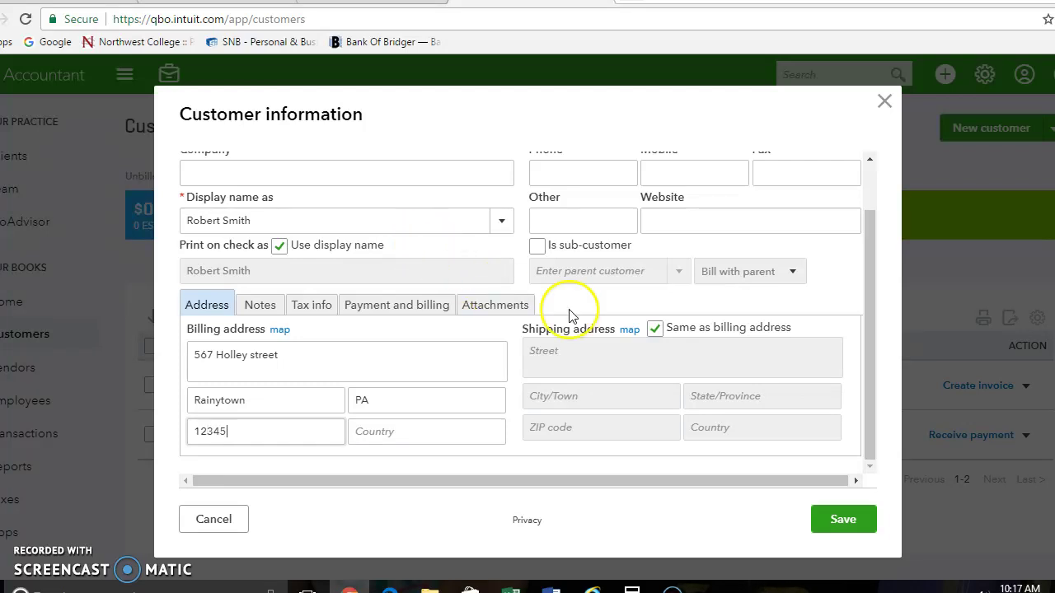
pyautogui.click(844, 519)
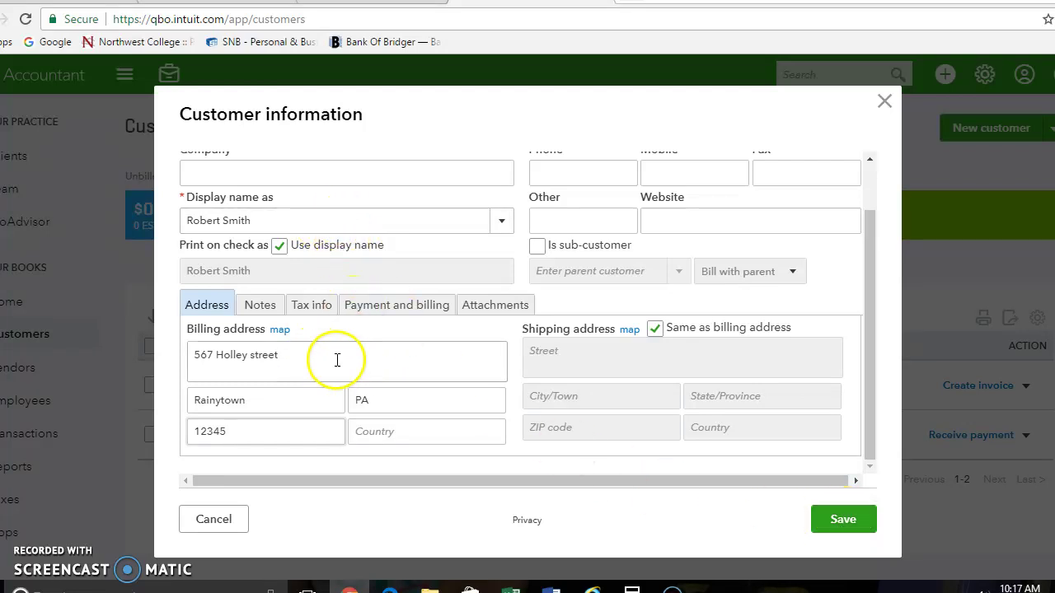
pyautogui.click(836, 523)
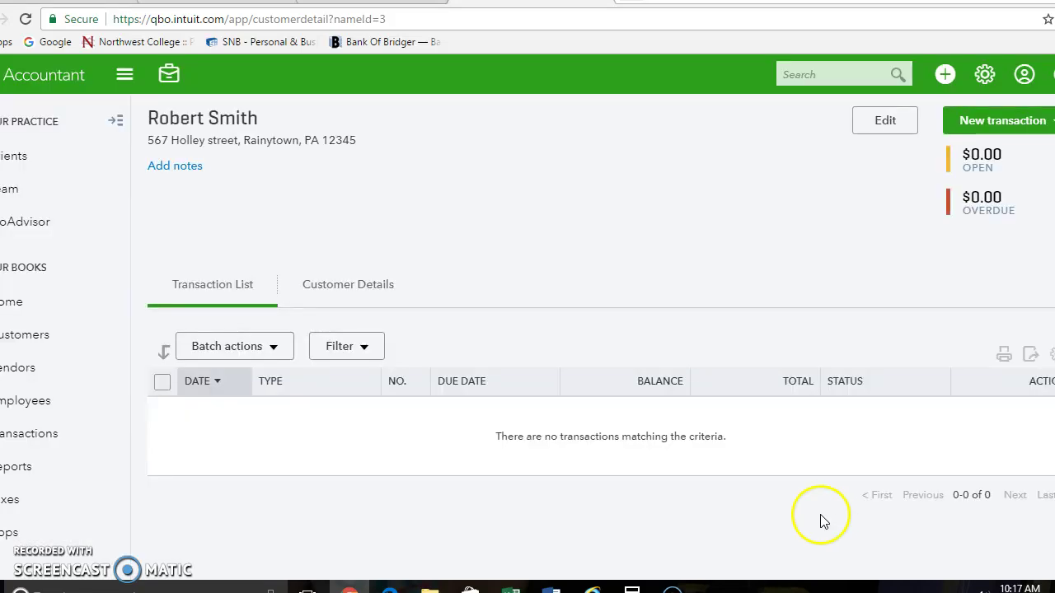
# Open the new customer's detail page, then go back to the Customers list
pyautogui.click(27, 340)
pyautogui.click(210, 385)
pyautogui.click(358, 288)
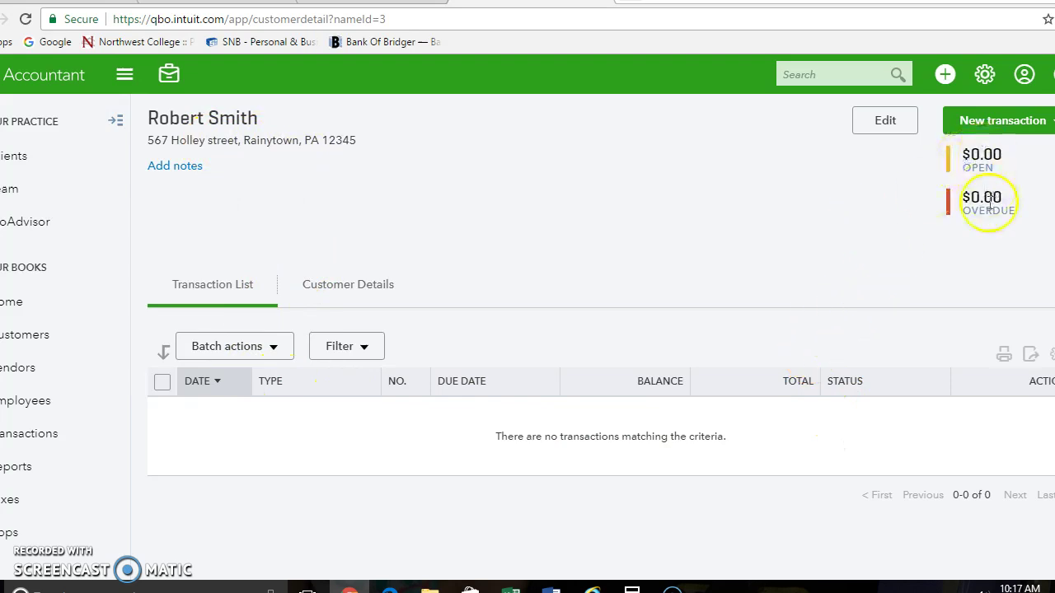
pyautogui.click(22, 328)
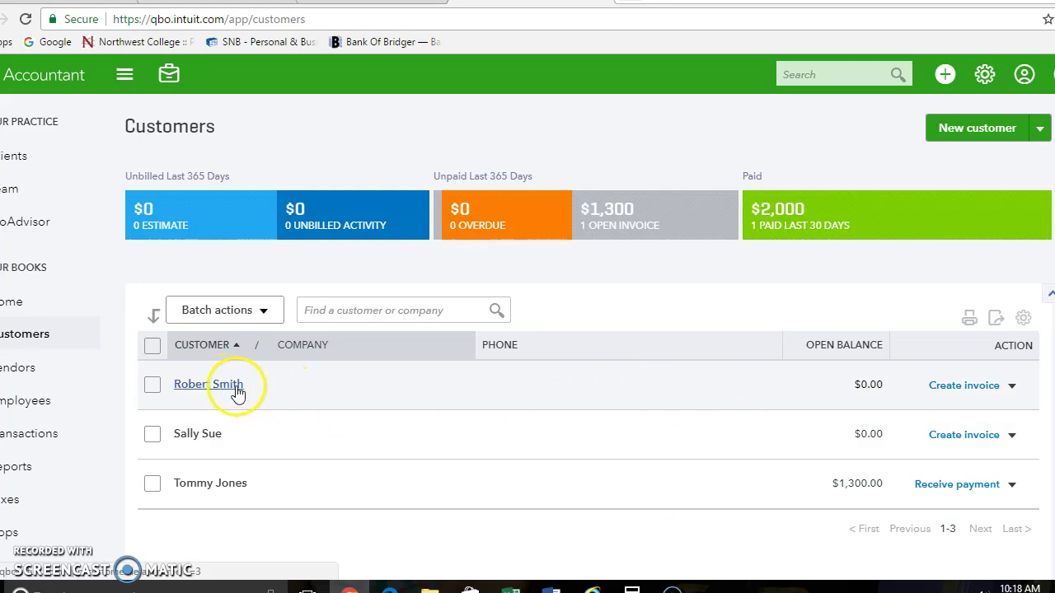
# Return via Home to the Customers list showing all three customers' open balances
pyautogui.click(20, 303)
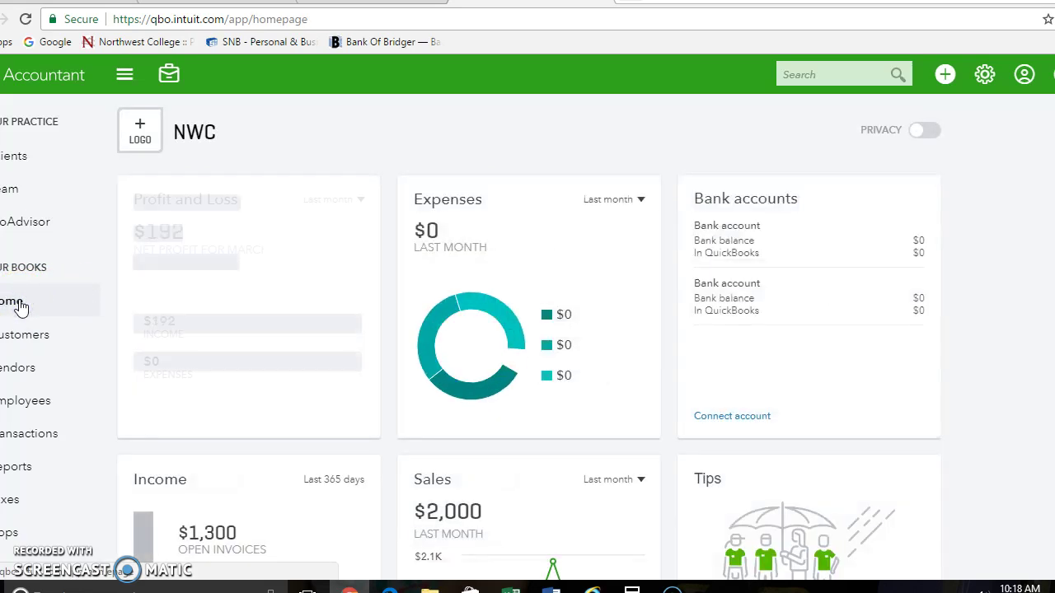
pyautogui.click(16, 340)
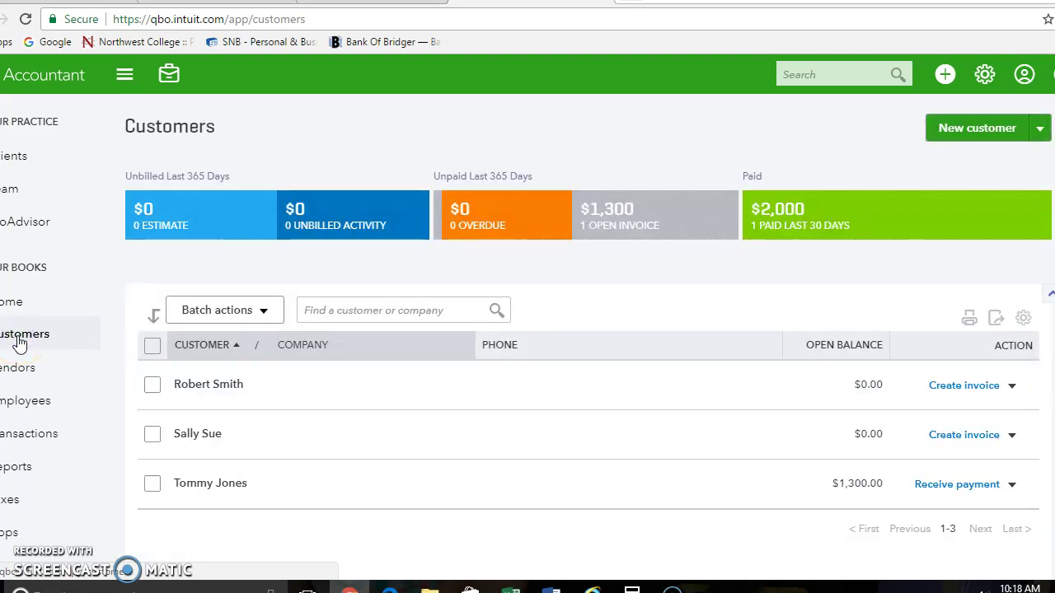
pyautogui.click(37, 344)
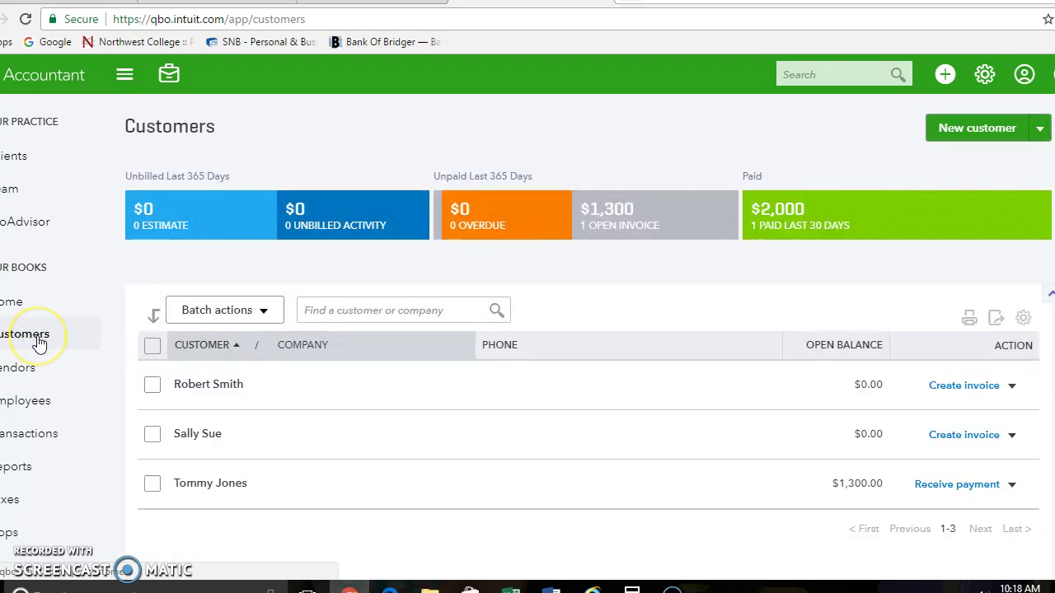
pyautogui.click(29, 445)
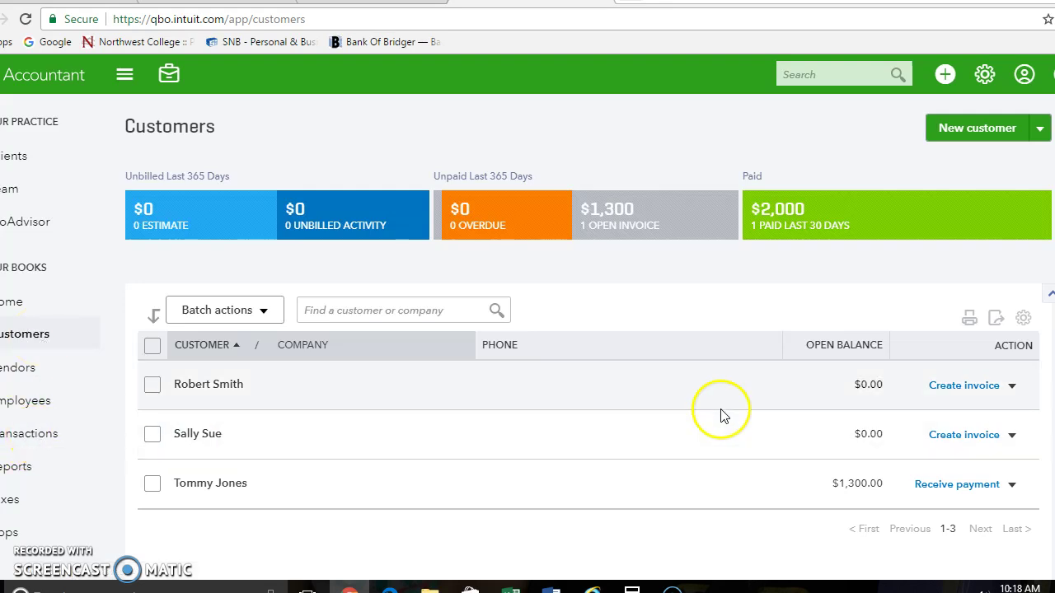
# Start an invoice for the new customer and add 'straw' as a new product on line 1
pyautogui.click(980, 390)
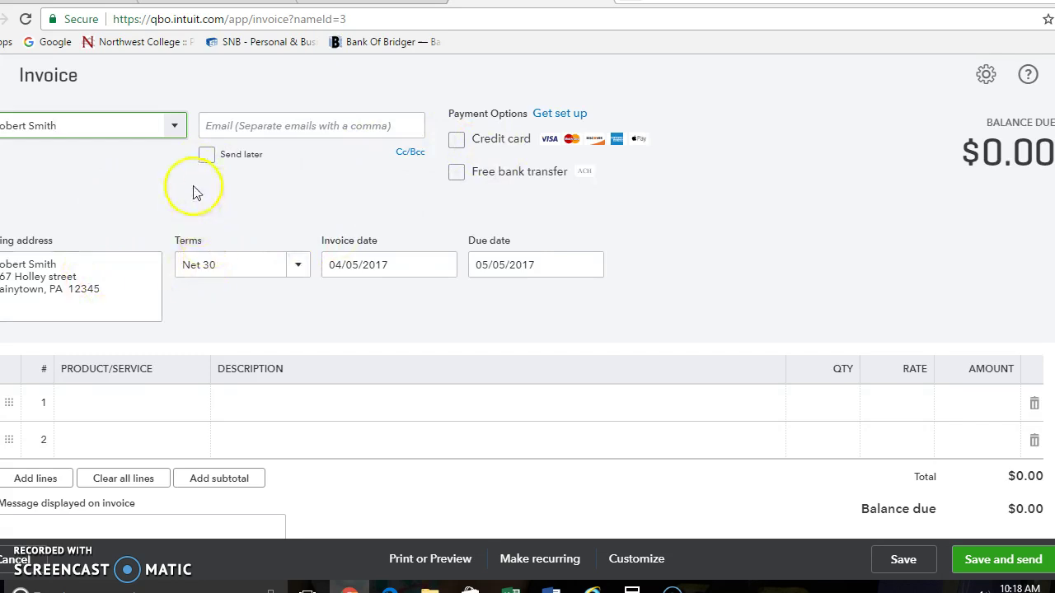
pyautogui.click(141, 403)
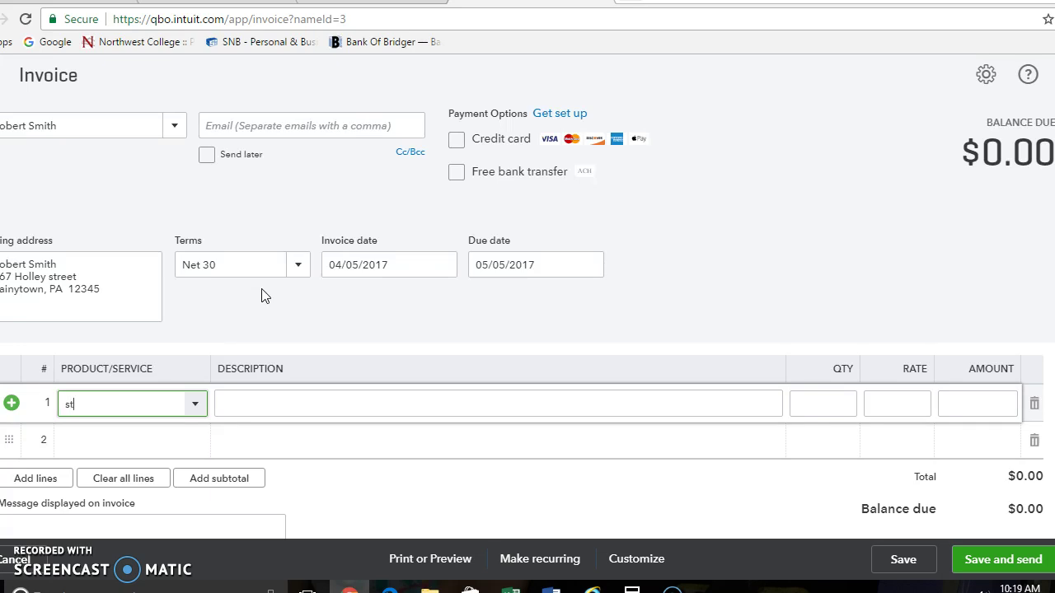
pyautogui.write('raw')
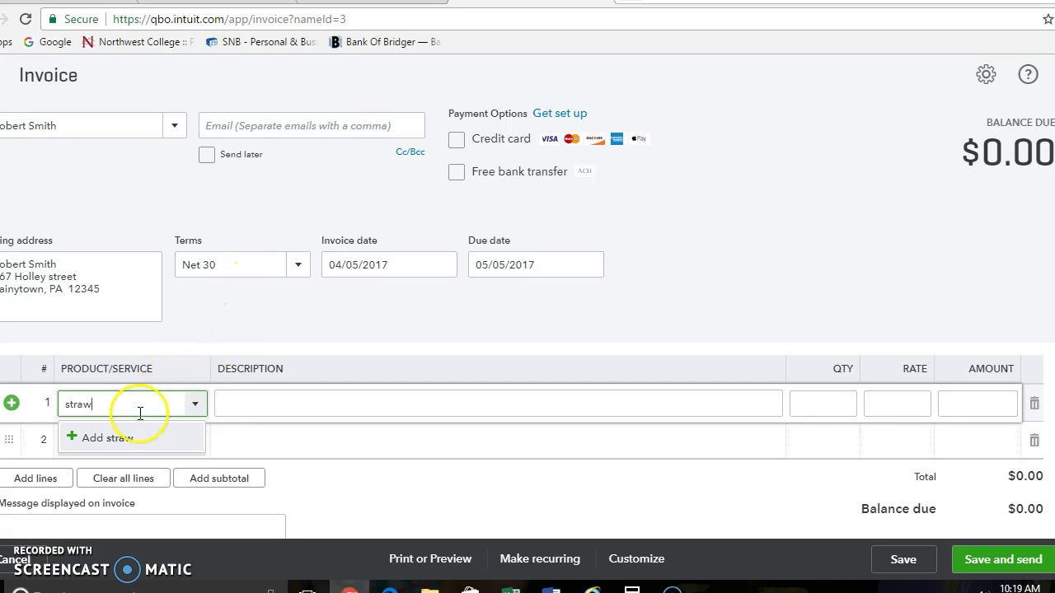
pyautogui.click(110, 444)
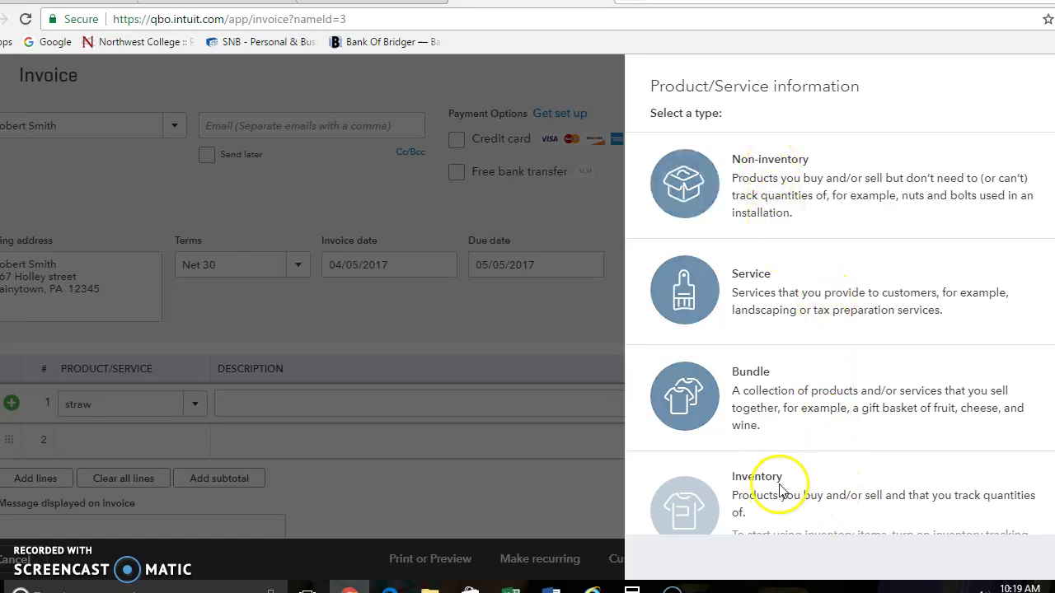
# Save straw as a non-inventory Commodity sales item described '4x4 Square Bale Straw'
pyautogui.click(781, 161)
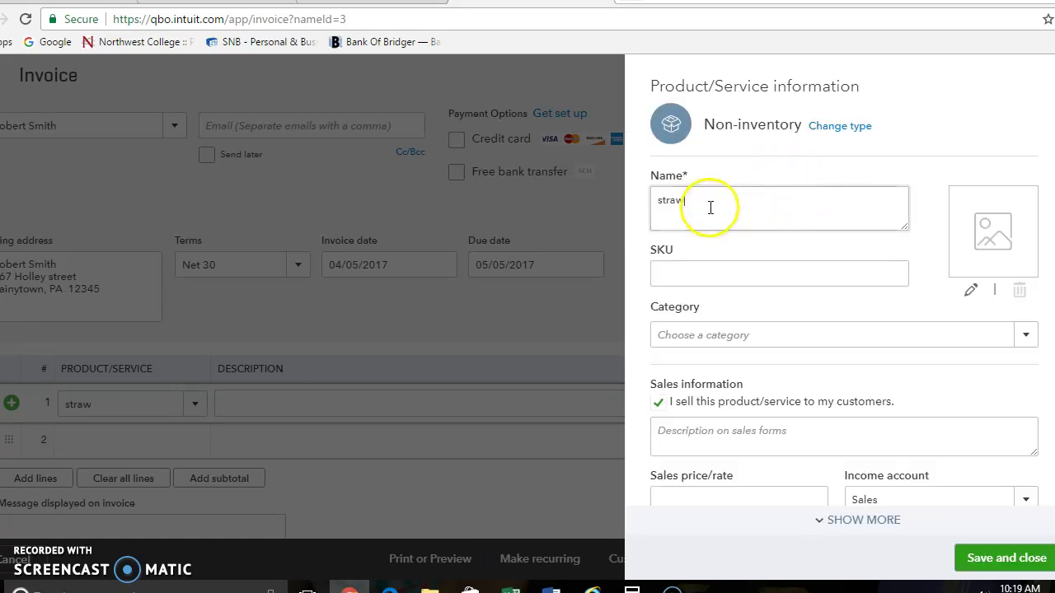
pyautogui.click(1027, 335)
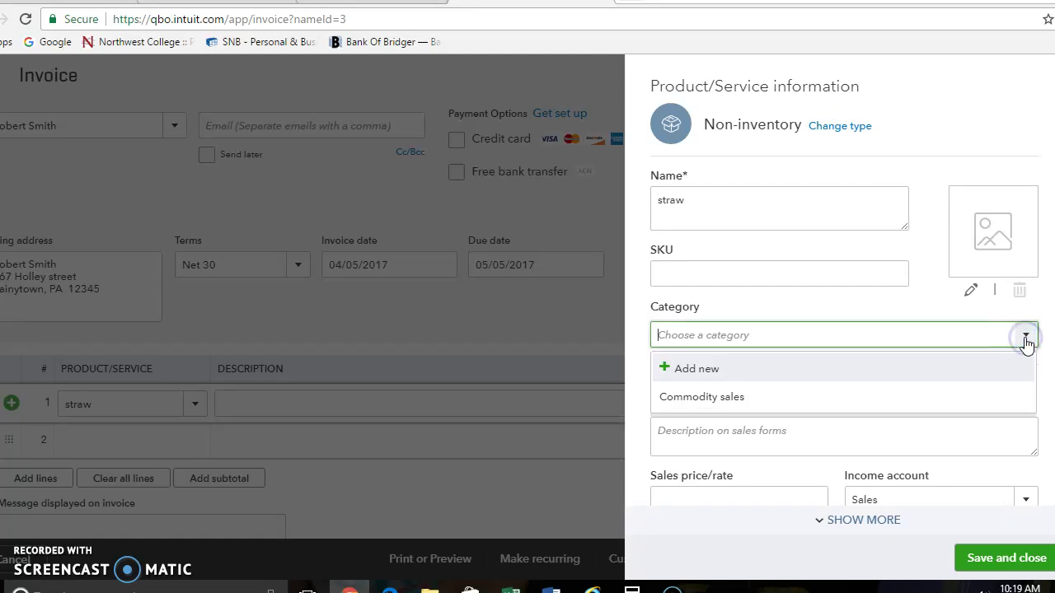
pyautogui.click(730, 397)
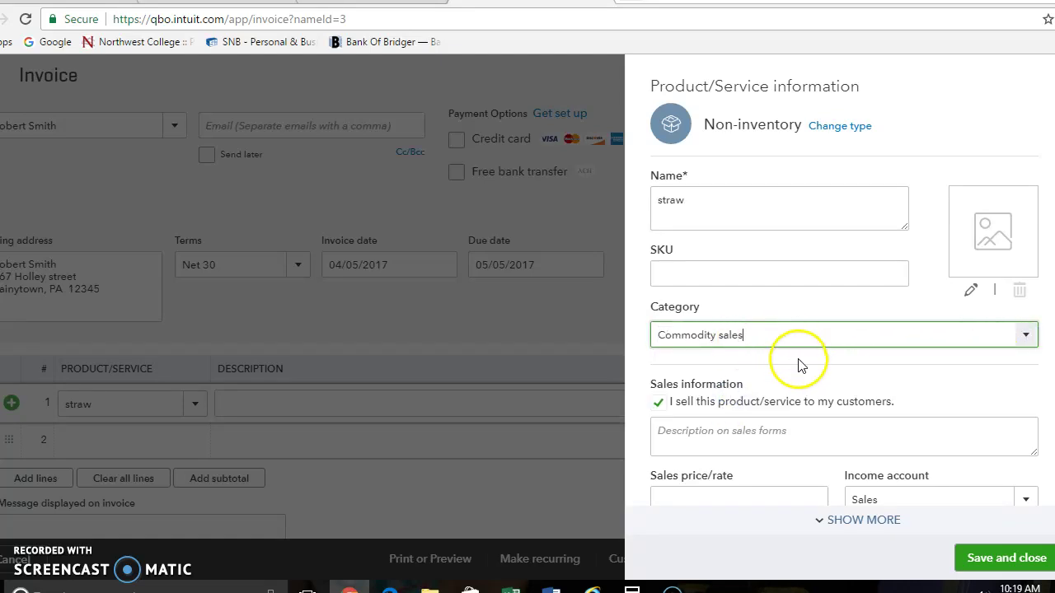
pyautogui.click(732, 441)
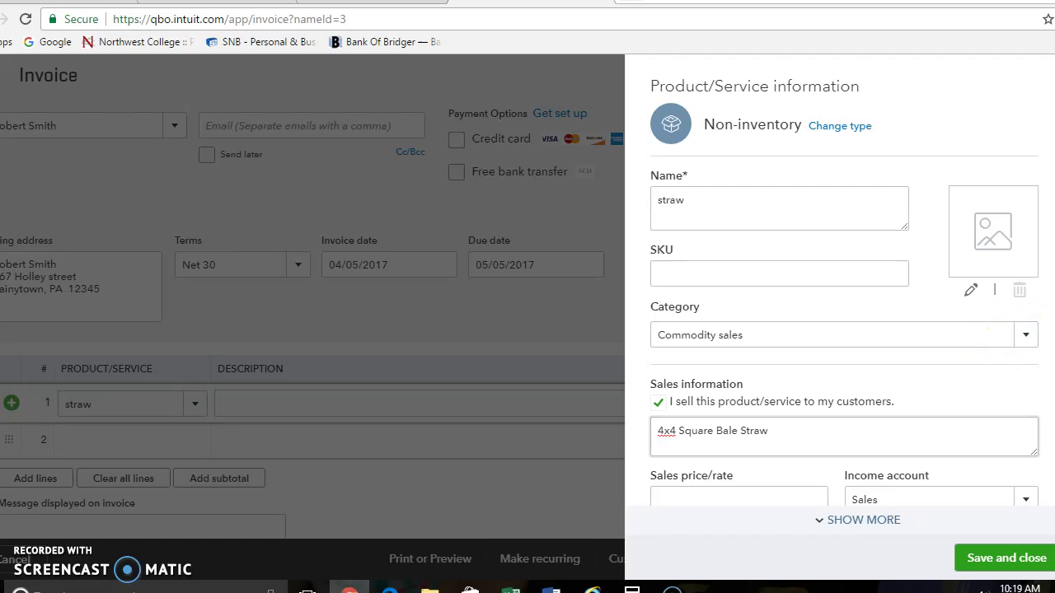
pyautogui.scroll(-2, 1020, 337)
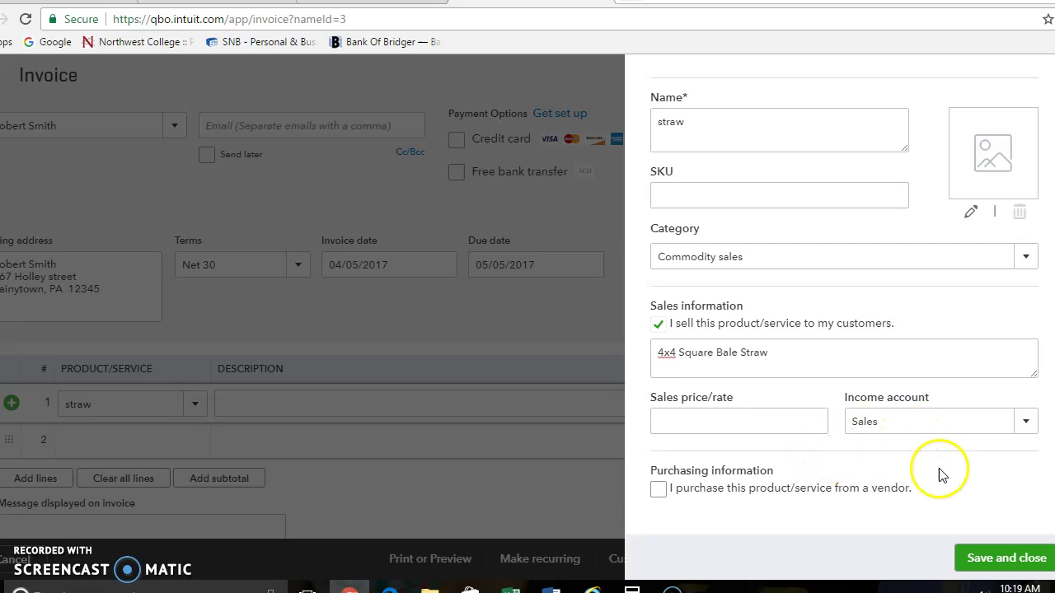
pyautogui.click(1012, 561)
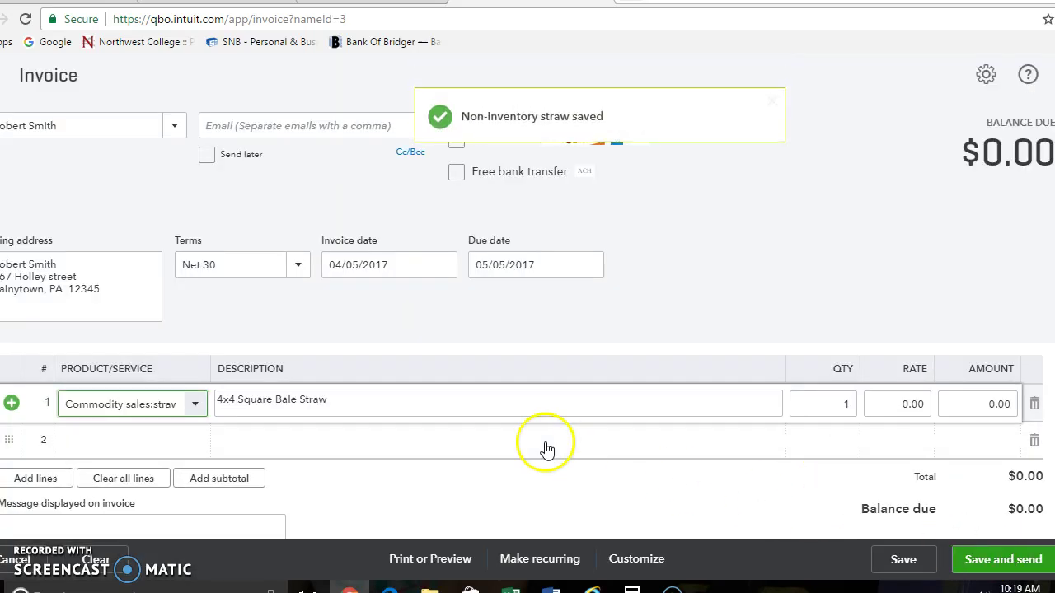
# Bill one straw bale at $25 on invoice 1003, then save and close it
pyautogui.click(360, 399)
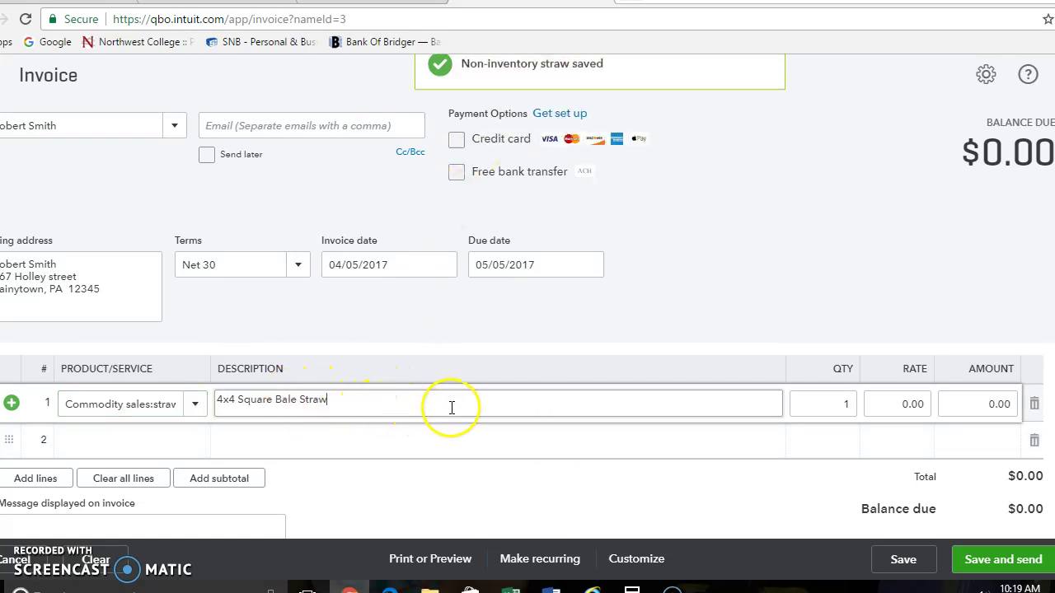
pyautogui.click(839, 398)
pyautogui.press('Tab')
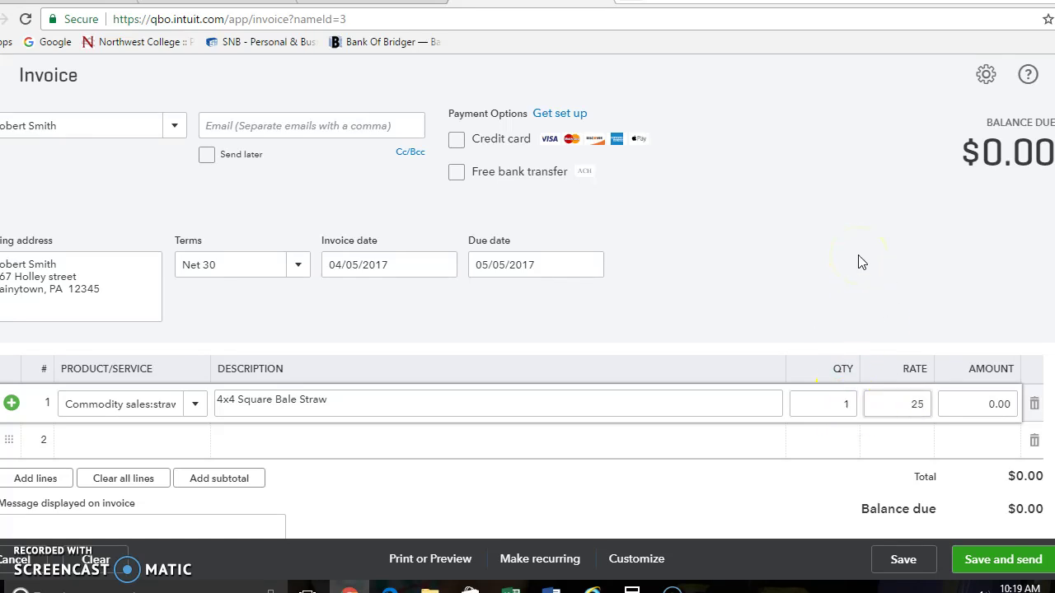
pyautogui.press('Tab')
pyautogui.press('Tab')
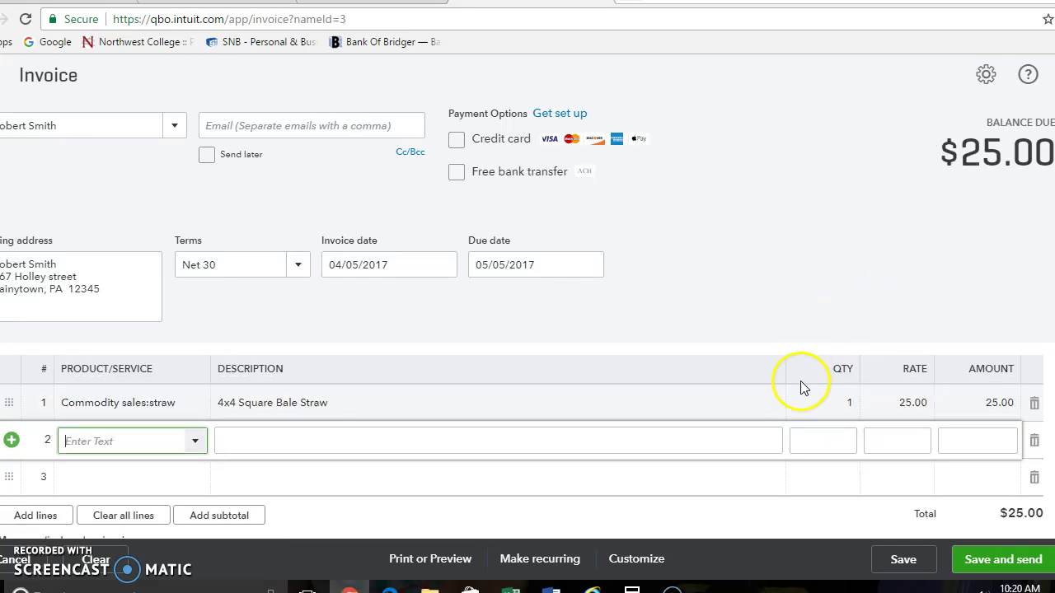
pyautogui.click(907, 560)
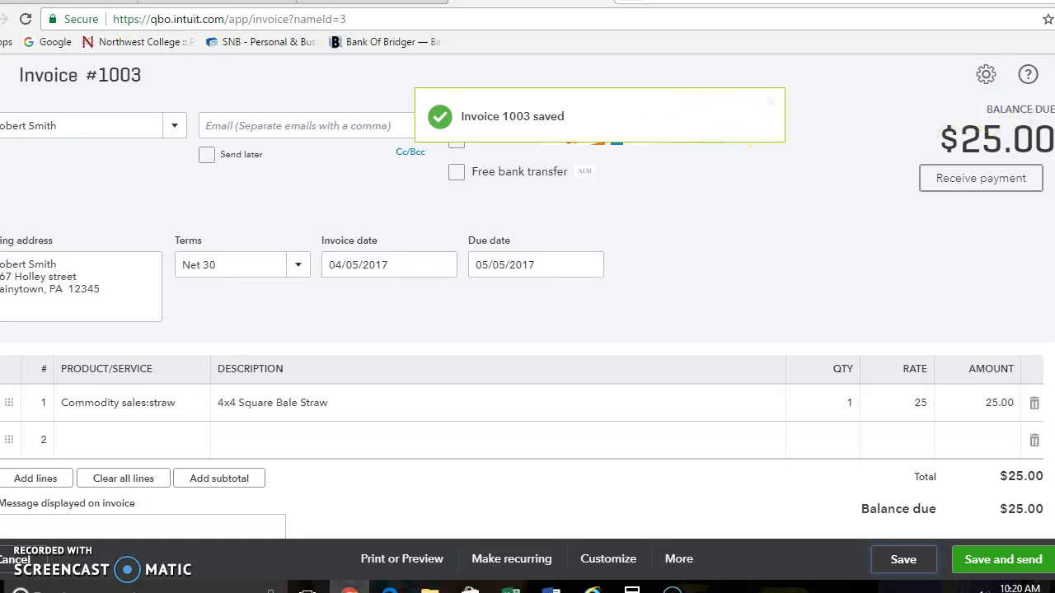
pyautogui.click(1054, 74)
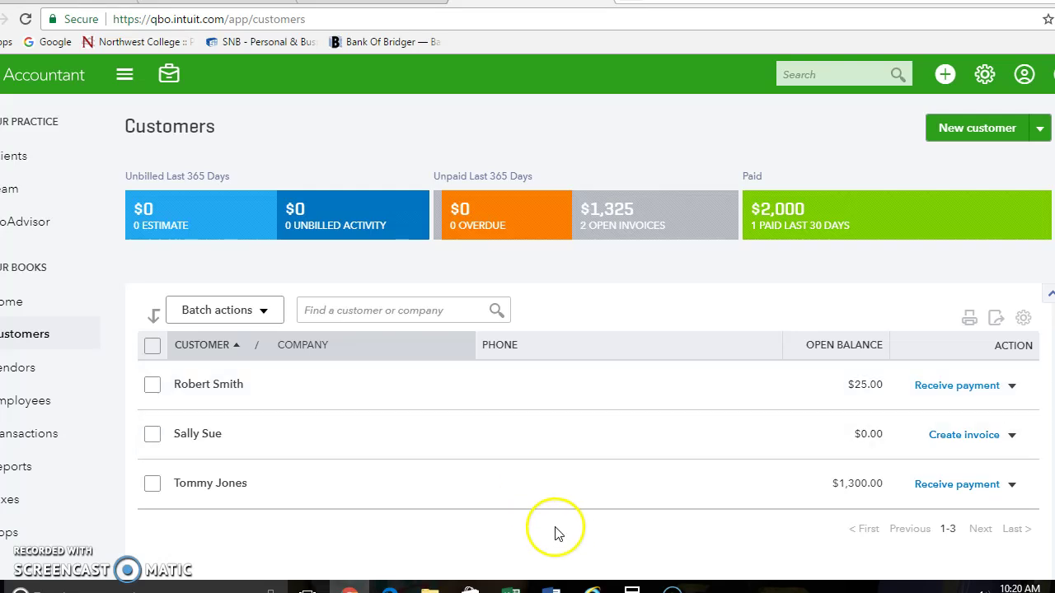
# Start receiving payment for the customer's $1,300 invoice 1002 from the Customers list
pyautogui.scroll(-1, 569, 495)
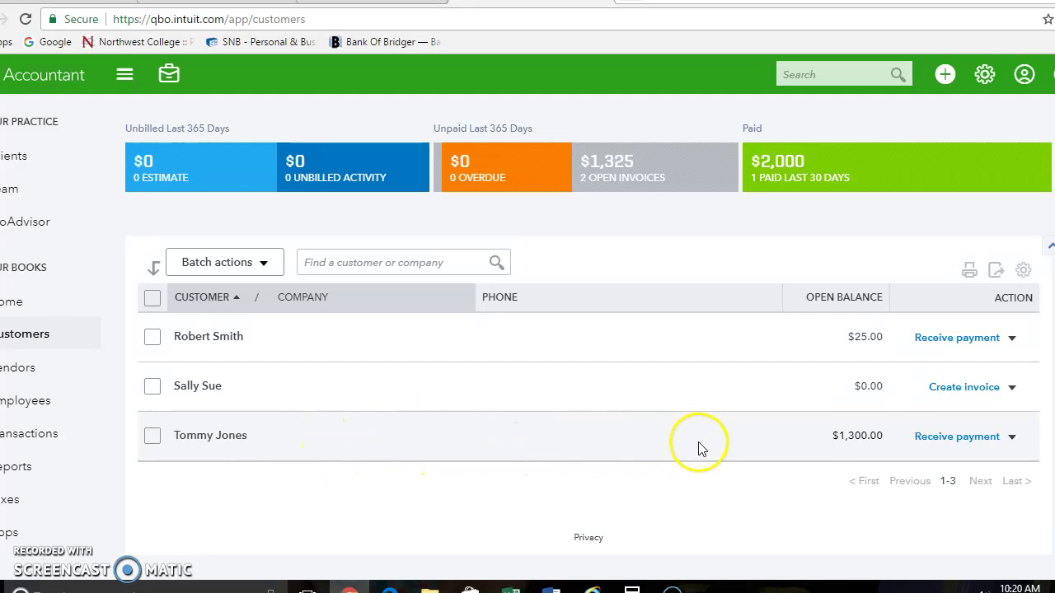
pyautogui.click(962, 437)
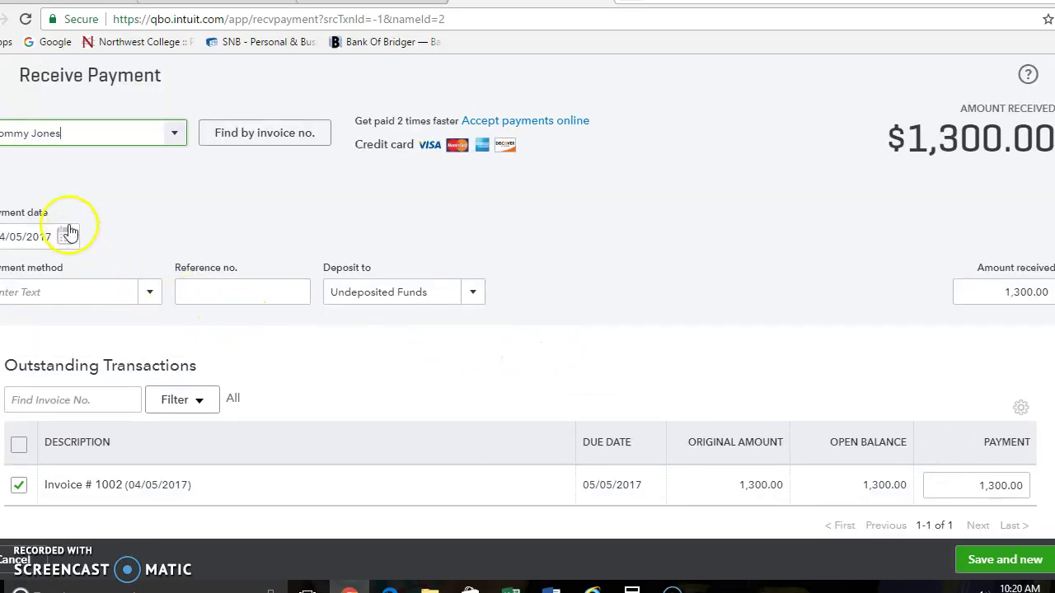
# Record the 1,300.00 payment against invoice 1002 by Check and save it with Save and new
pyautogui.click(51, 297)
pyautogui.write('Check')
pyautogui.press('Tab')
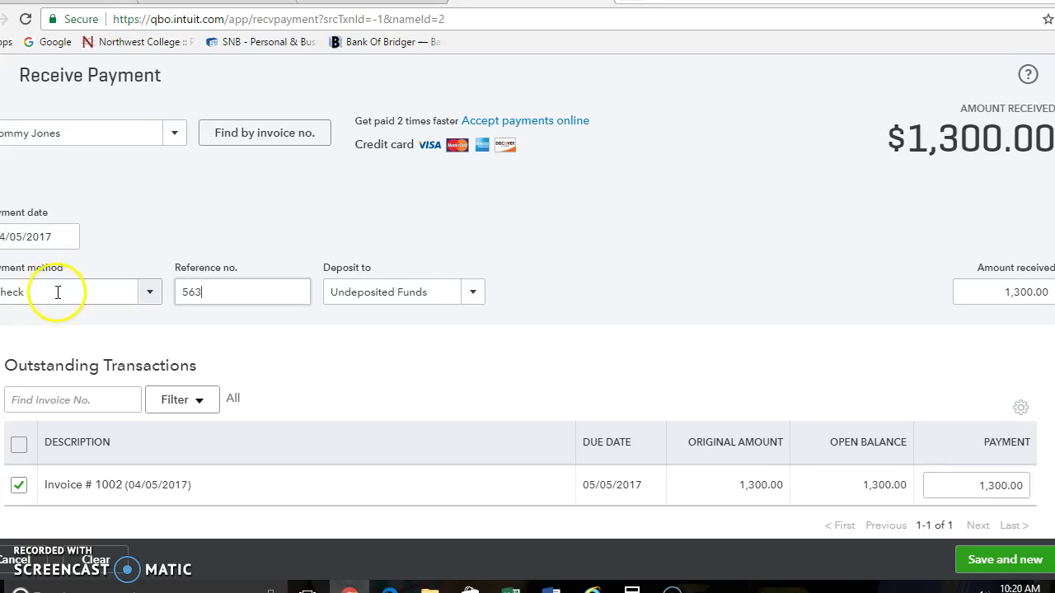
pyautogui.scroll(-1, 387, 366)
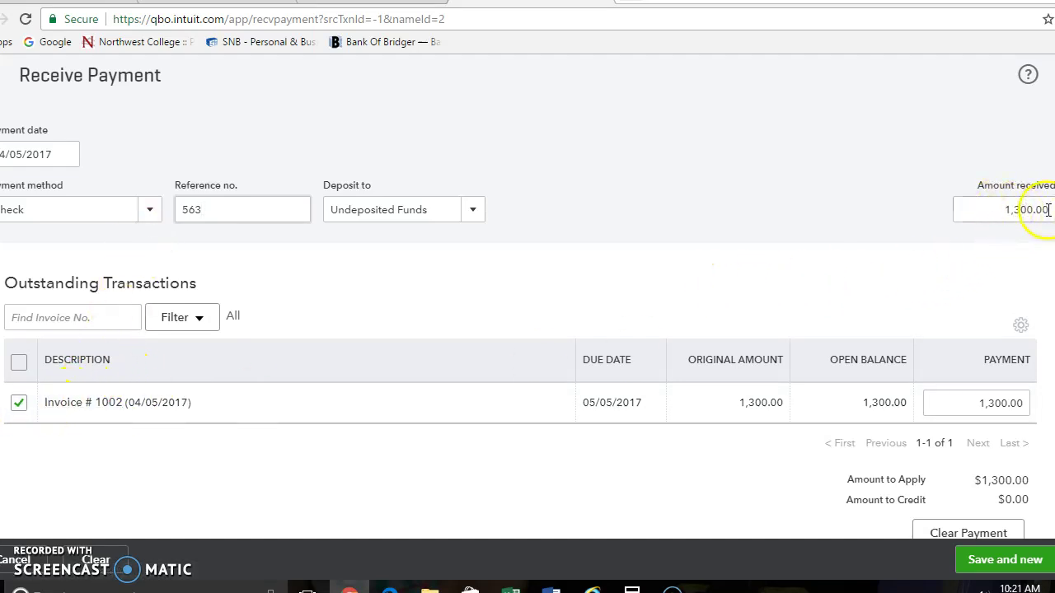
pyautogui.scroll(-1, 1006, 413)
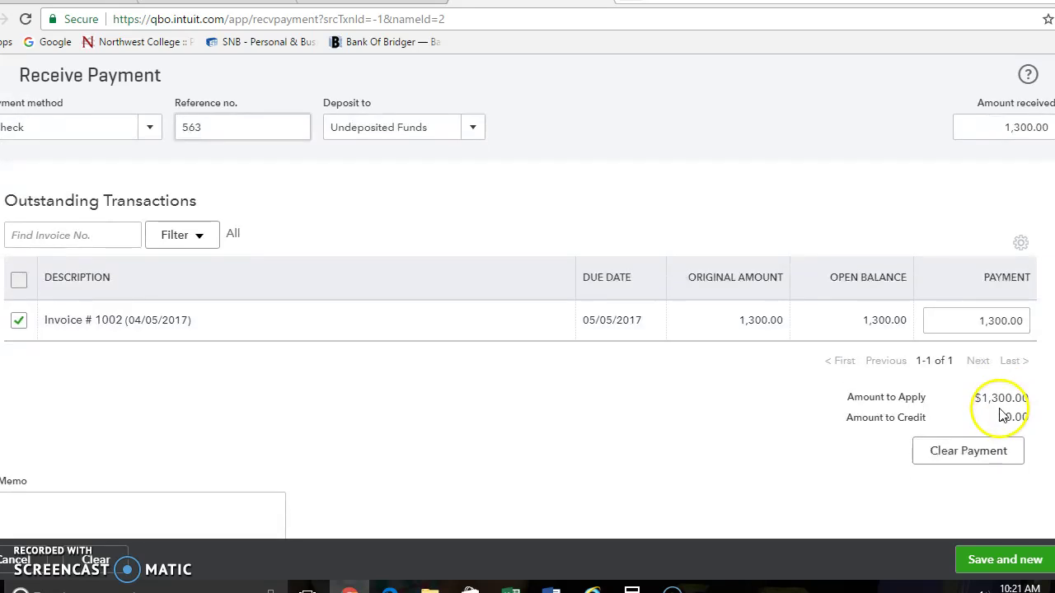
pyautogui.click(999, 561)
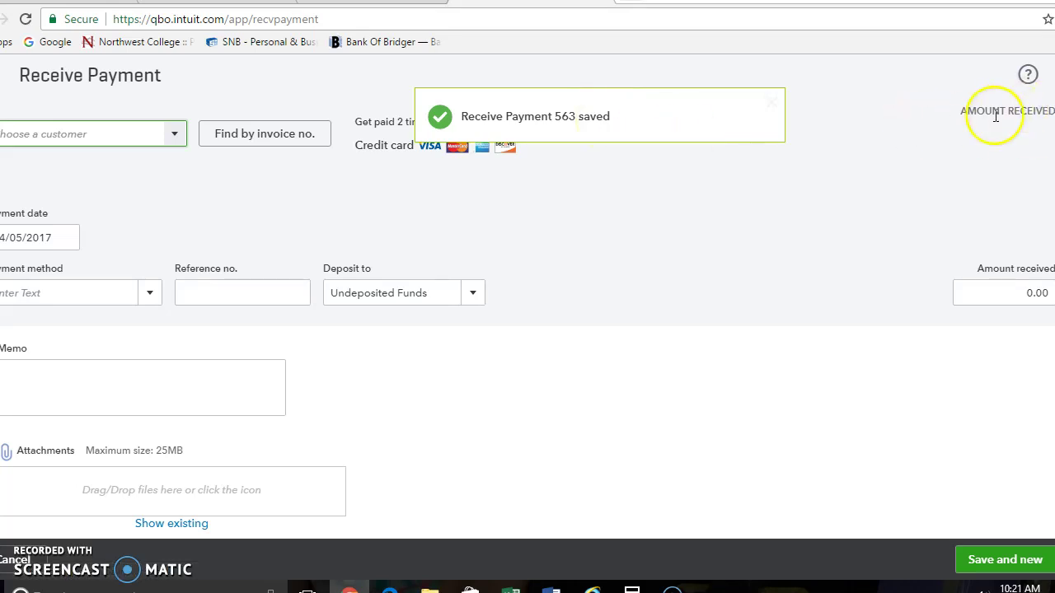
# Close the payment form and review the customer's $0.00 balance and $3,300 paid
pyautogui.click(1053, 74)
pyautogui.scroll(-2, 775, 383)
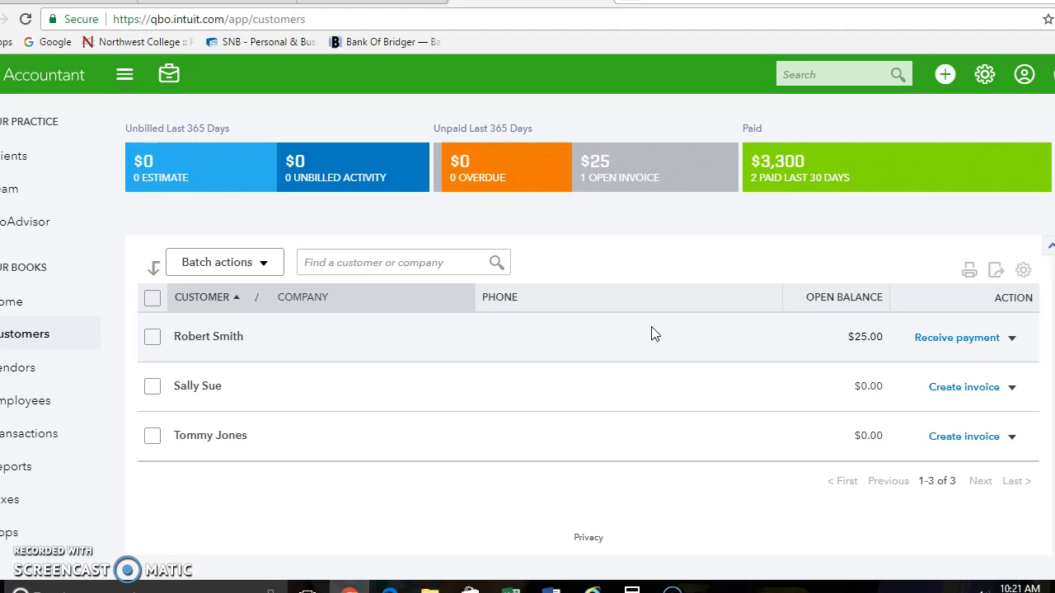
pyautogui.scroll(1, 585, 229)
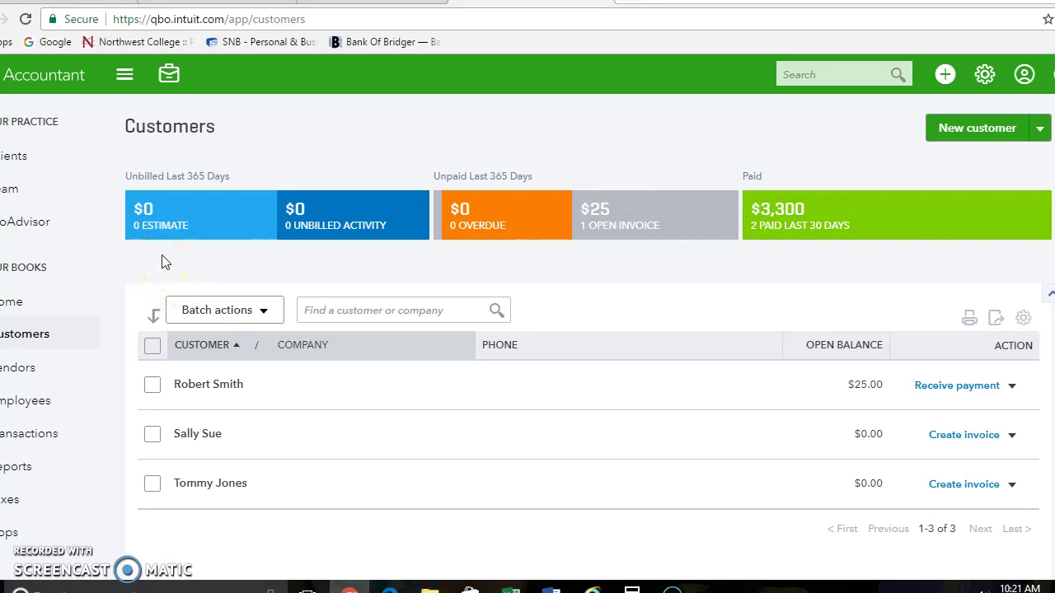
# Show this month's Profit and Loss on the dashboard, with $3,325 net income
pyautogui.click(18, 306)
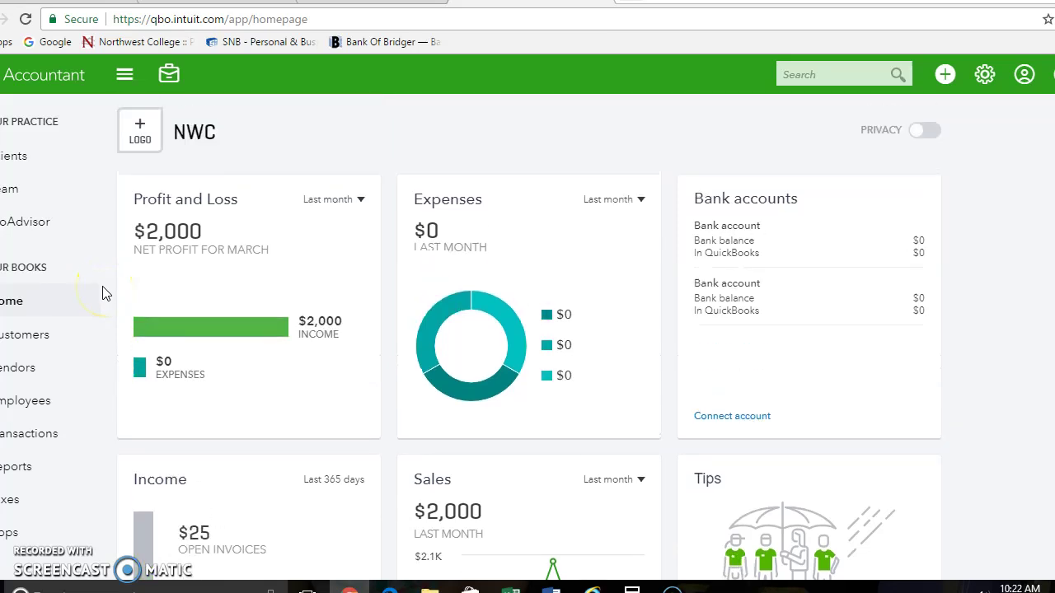
pyautogui.click(335, 202)
pyautogui.click(337, 264)
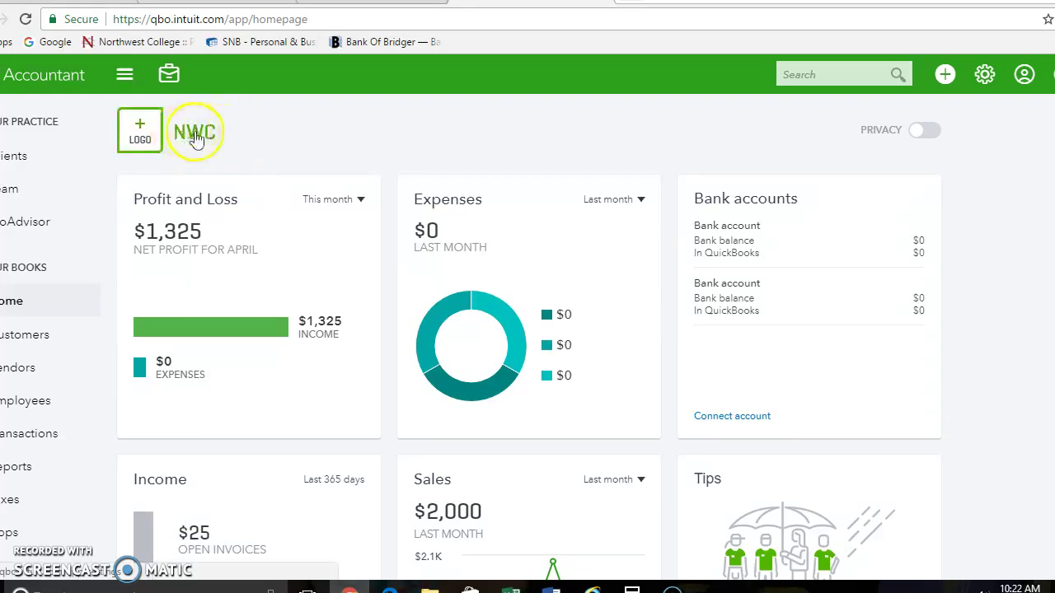
pyautogui.scroll(-1, 771, 185)
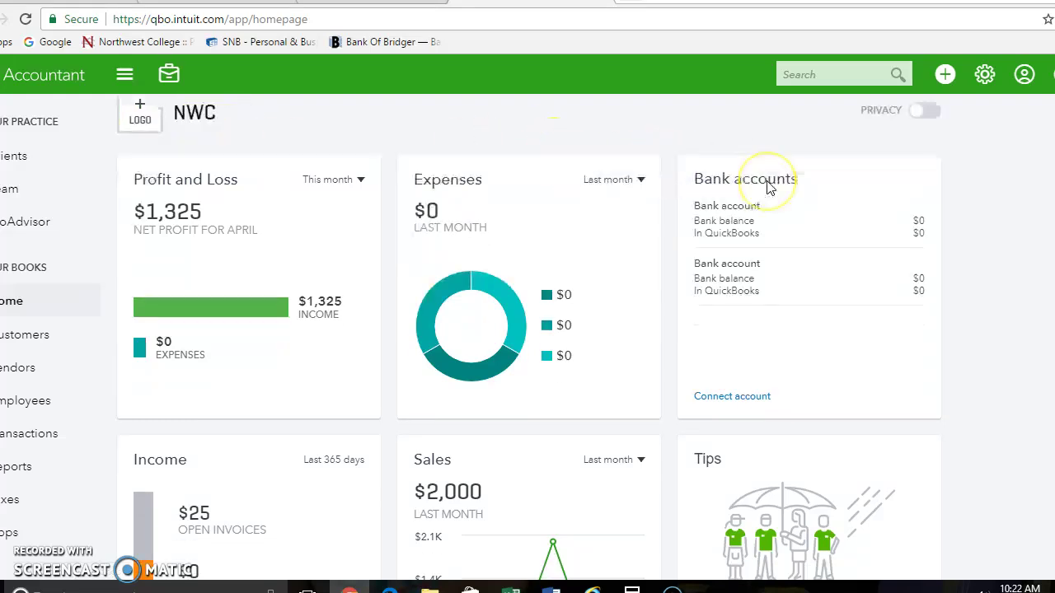
pyautogui.scroll(1, 722, 189)
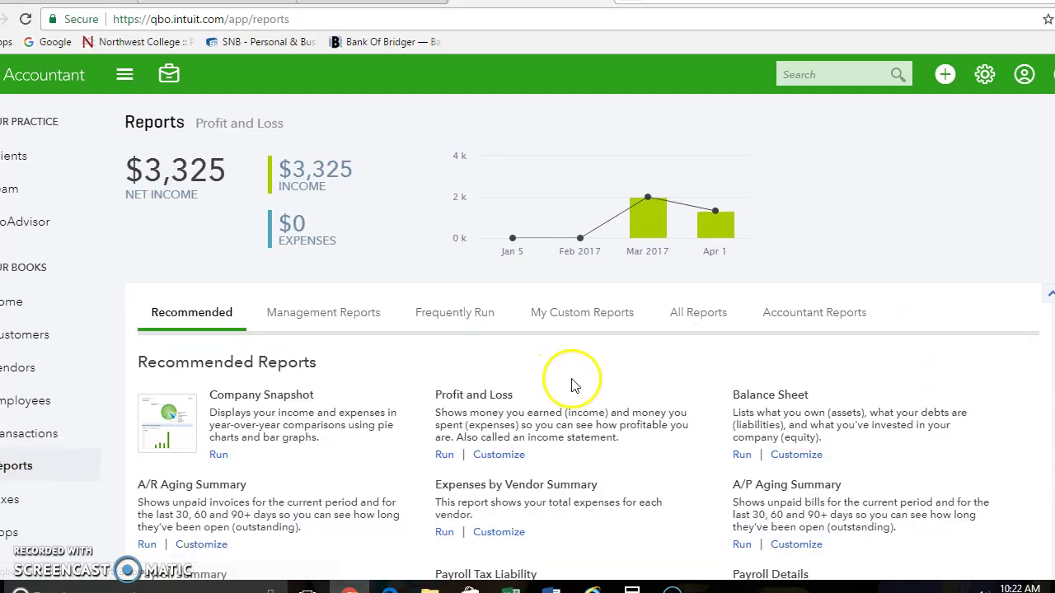
# Browse the Reports page and view the management reports
pyautogui.scroll(-1, 624, 380)
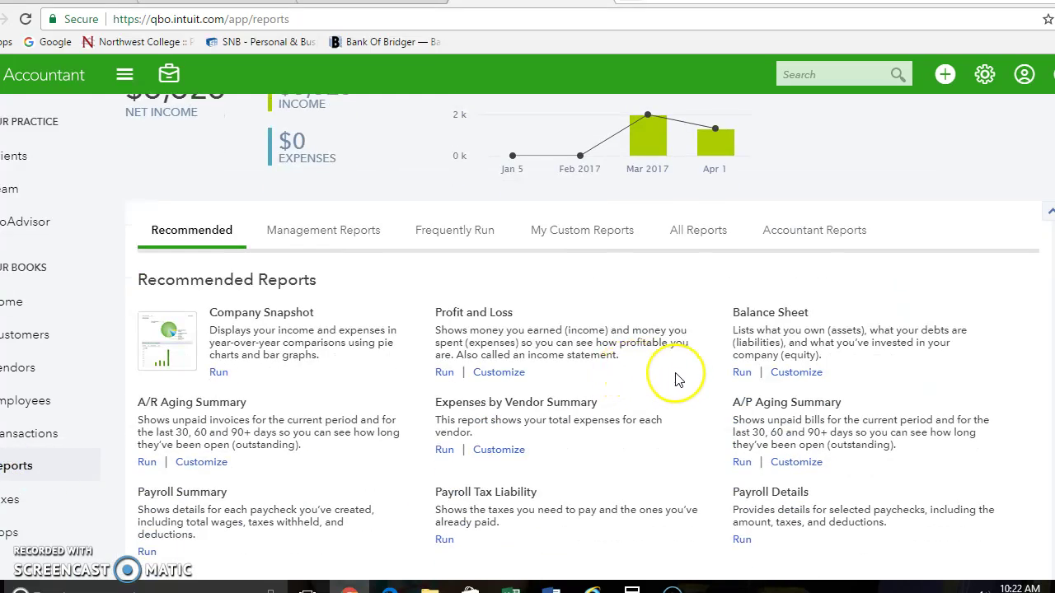
pyautogui.scroll(-1, 676, 378)
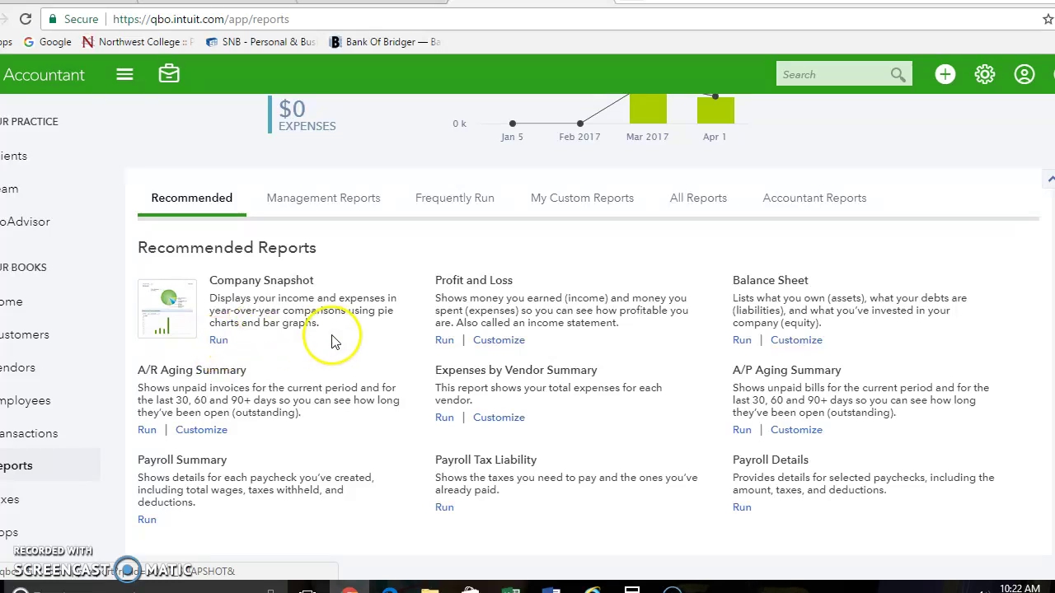
pyautogui.click(357, 199)
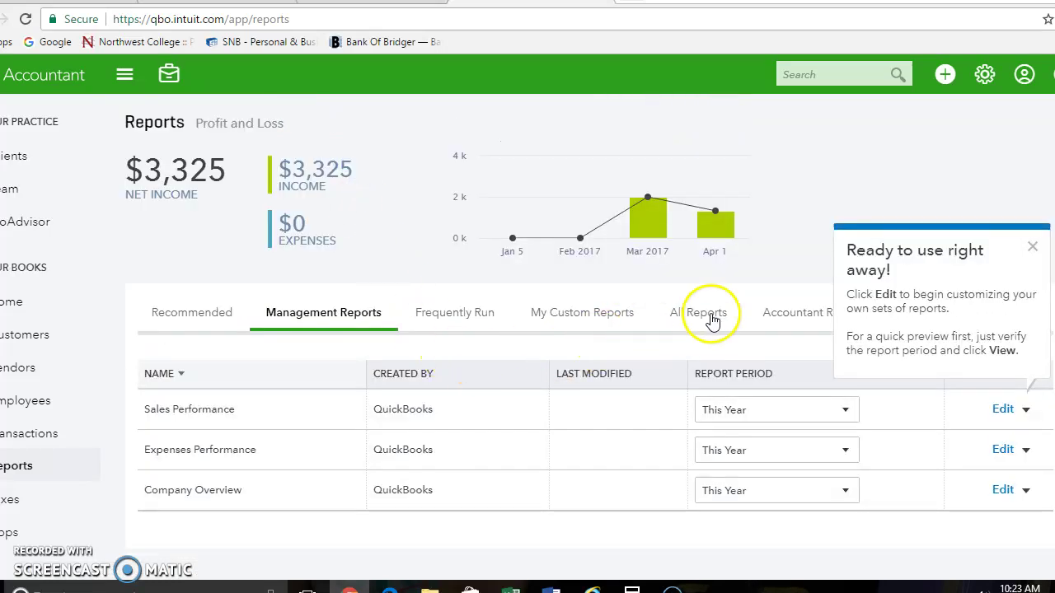
# List the Review Sales reports under All Reports, including Sales by Customer Detail
pyautogui.click(710, 320)
pyautogui.scroll(-1, 948, 382)
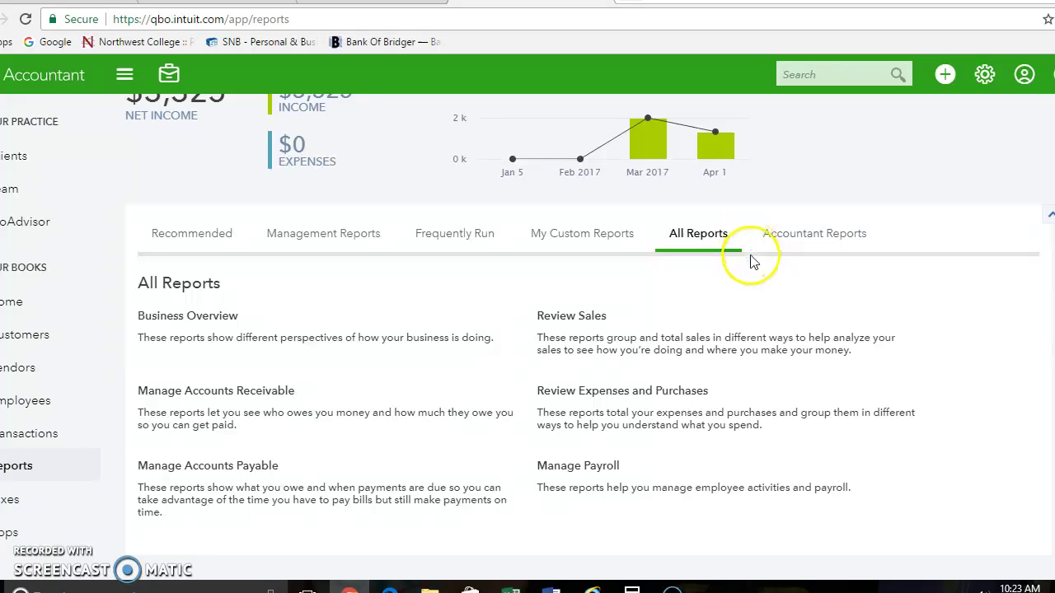
pyautogui.click(572, 318)
pyautogui.scroll(-2, 701, 416)
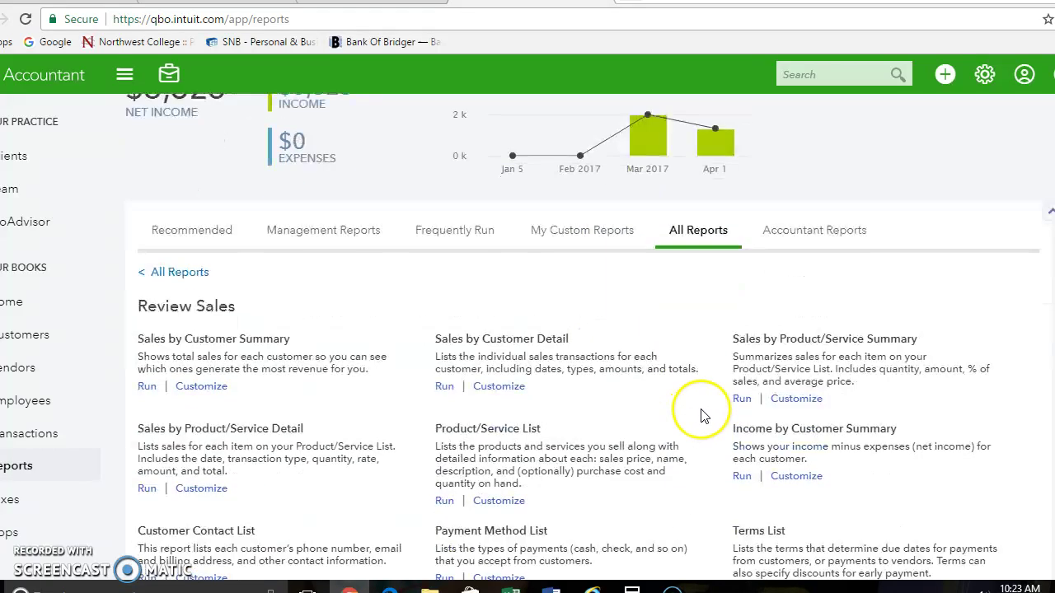
pyautogui.scroll(-1, 701, 416)
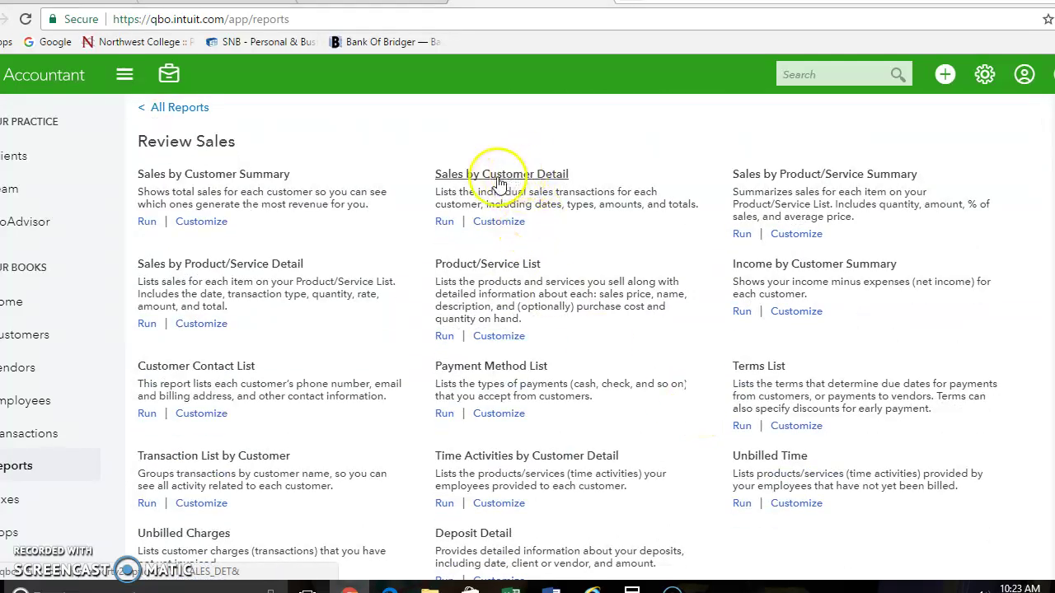
pyautogui.scroll(1, 507, 175)
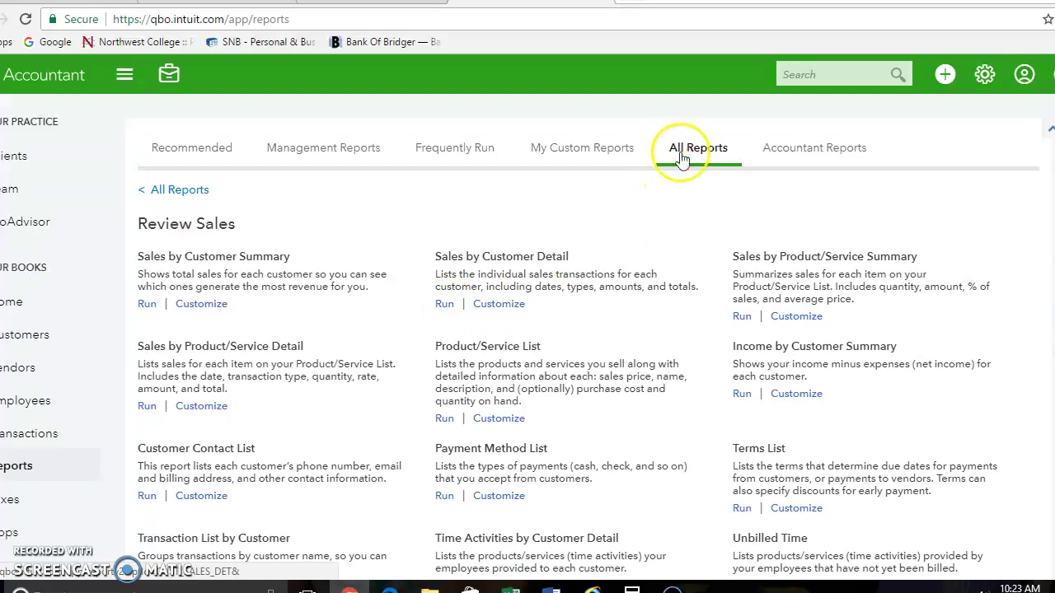
pyautogui.click(192, 196)
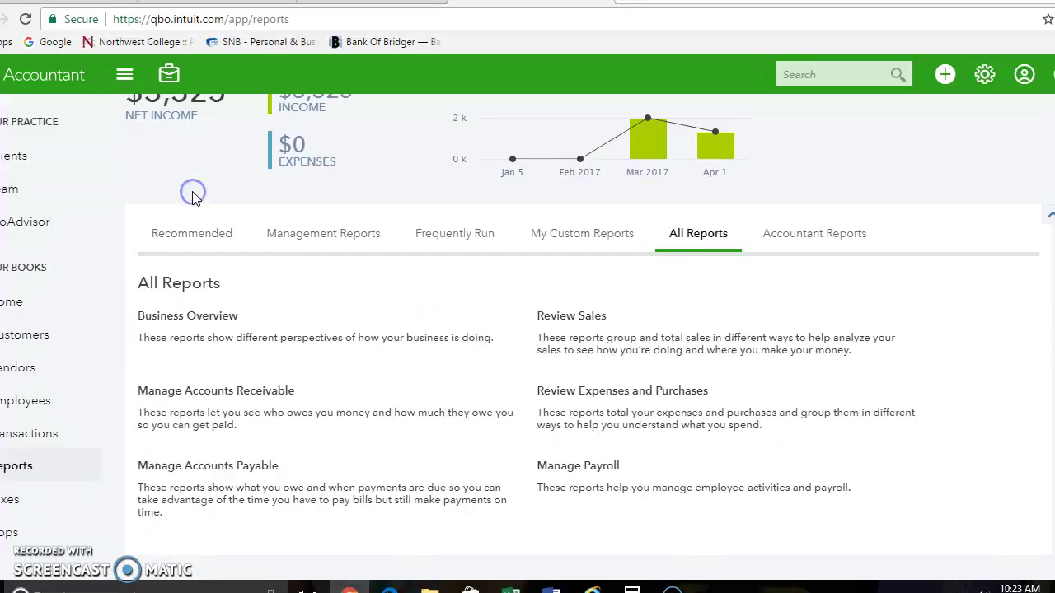
pyautogui.click(560, 316)
pyautogui.scroll(-2, 495, 363)
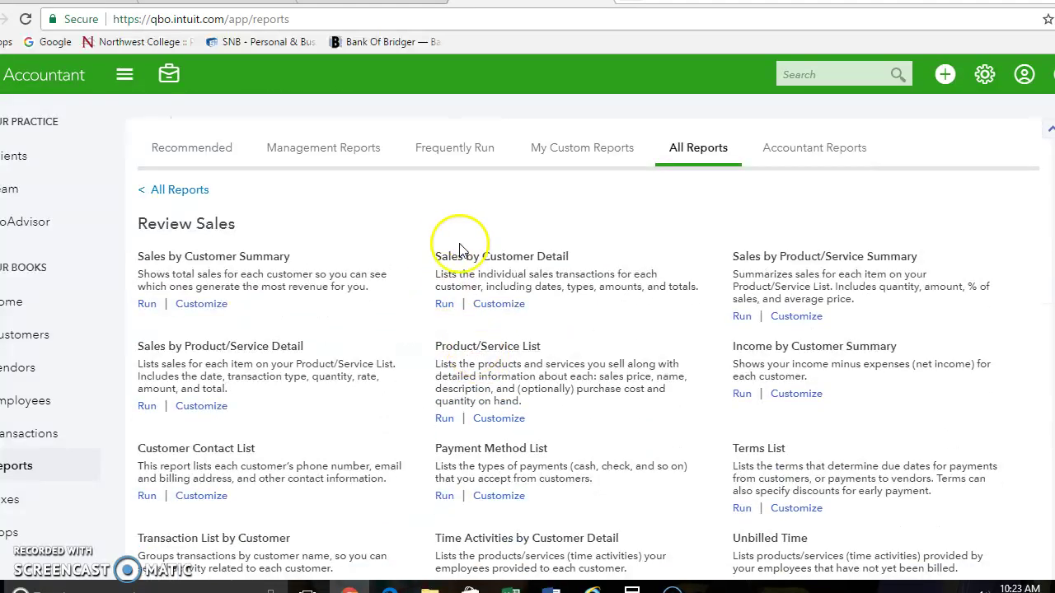
# Run Sales by Customer Detail for This Year-to-date and review its $3,325.00 total
pyautogui.click(444, 307)
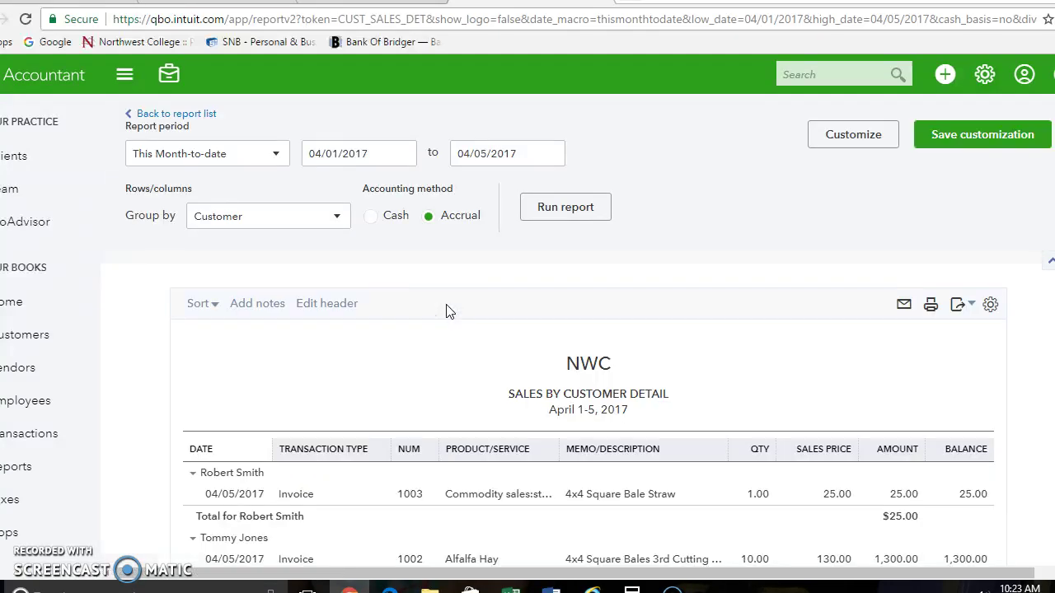
pyautogui.click(276, 154)
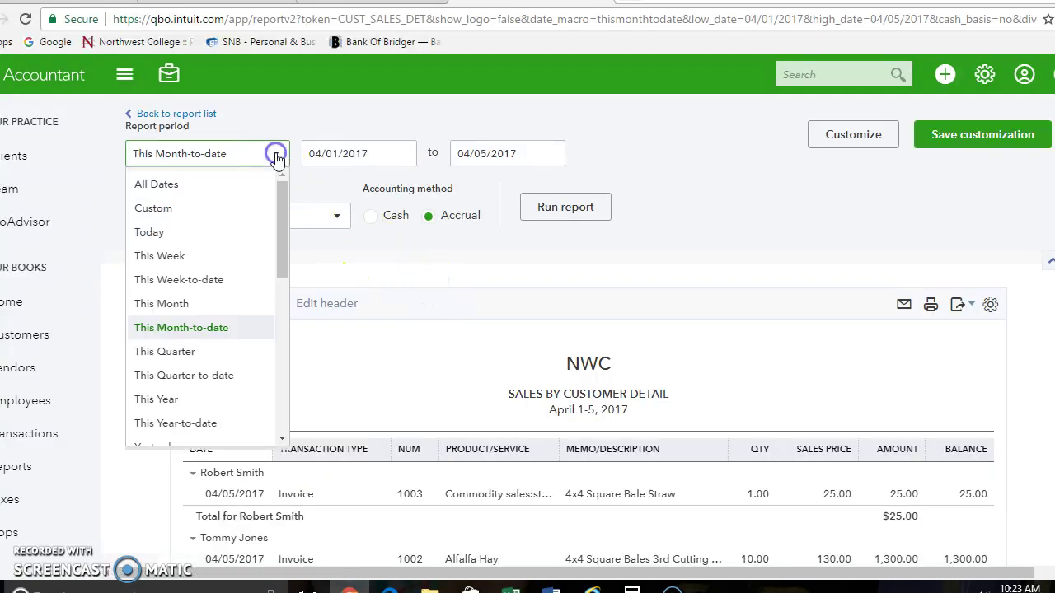
pyautogui.click(191, 427)
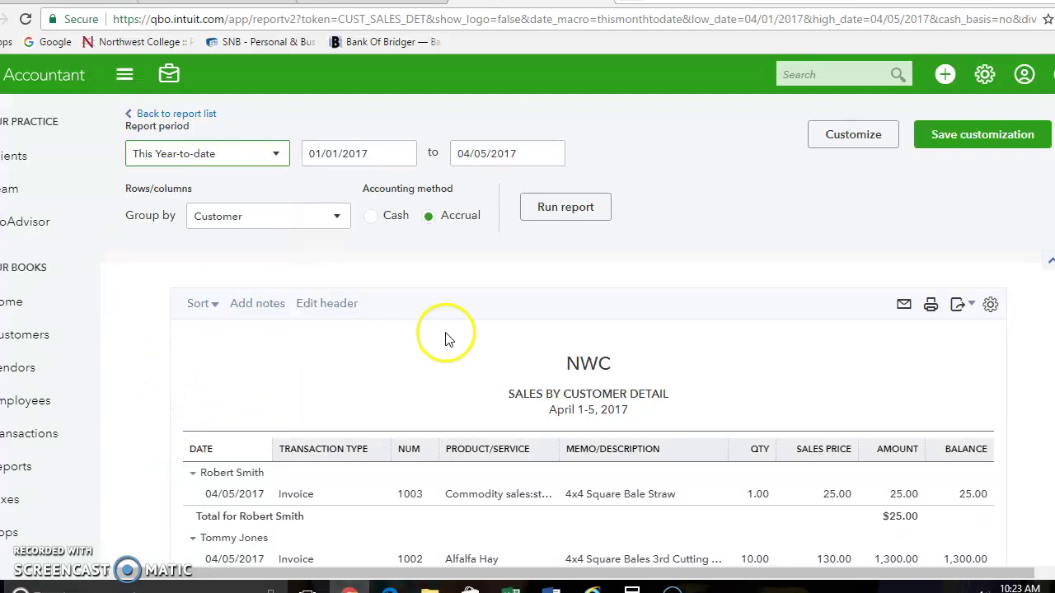
pyautogui.click(565, 210)
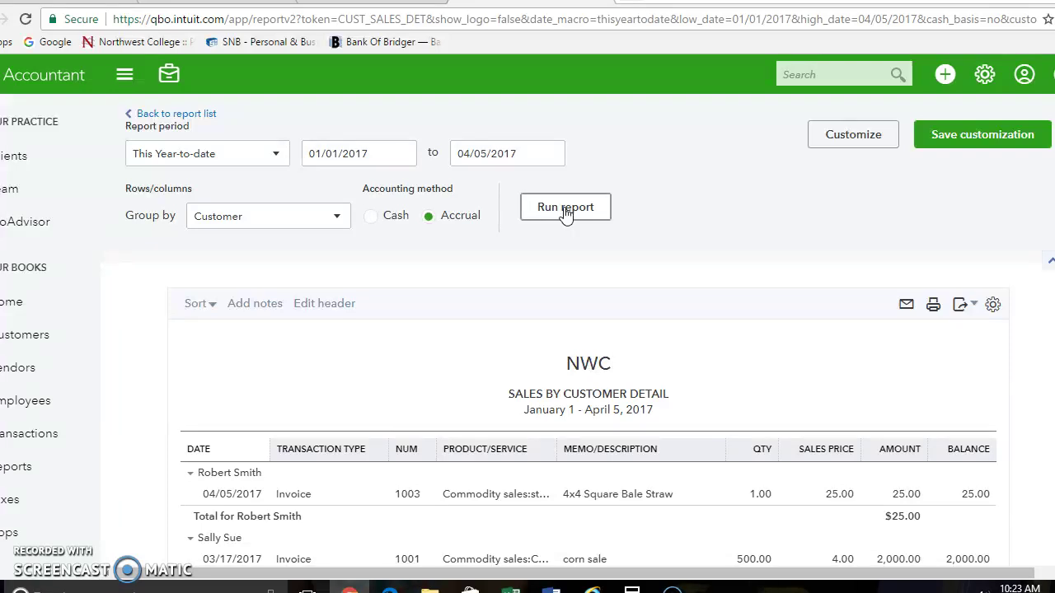
pyautogui.click(573, 211)
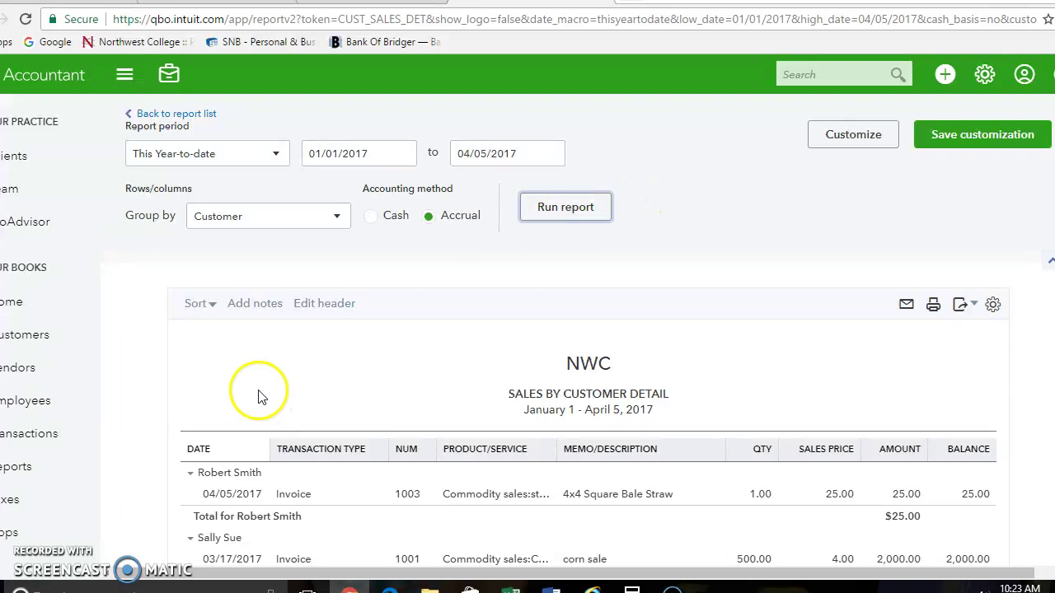
pyautogui.scroll(-2, 262, 387)
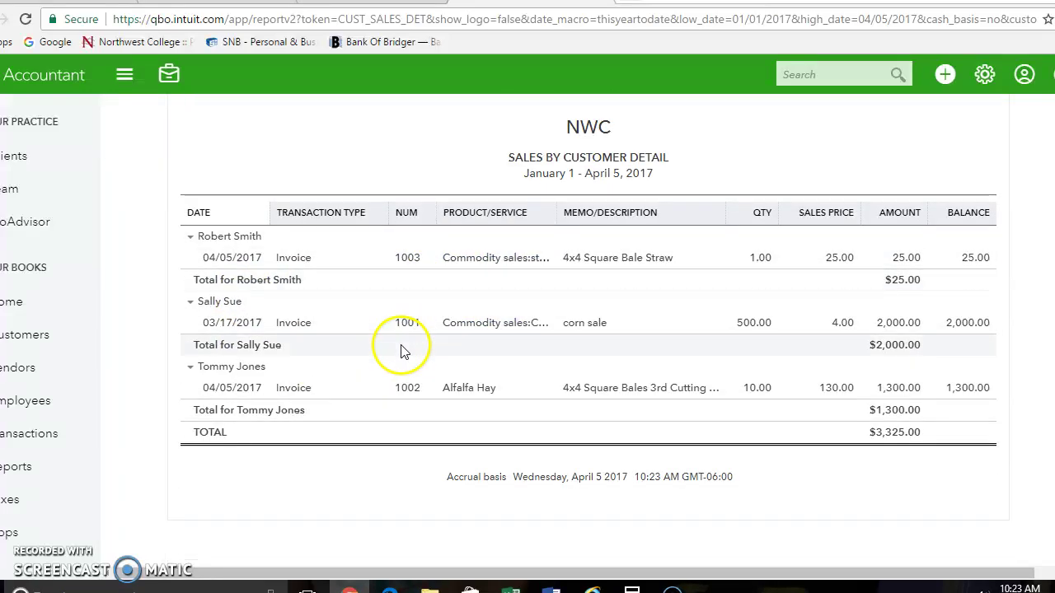
pyautogui.scroll(1, 402, 349)
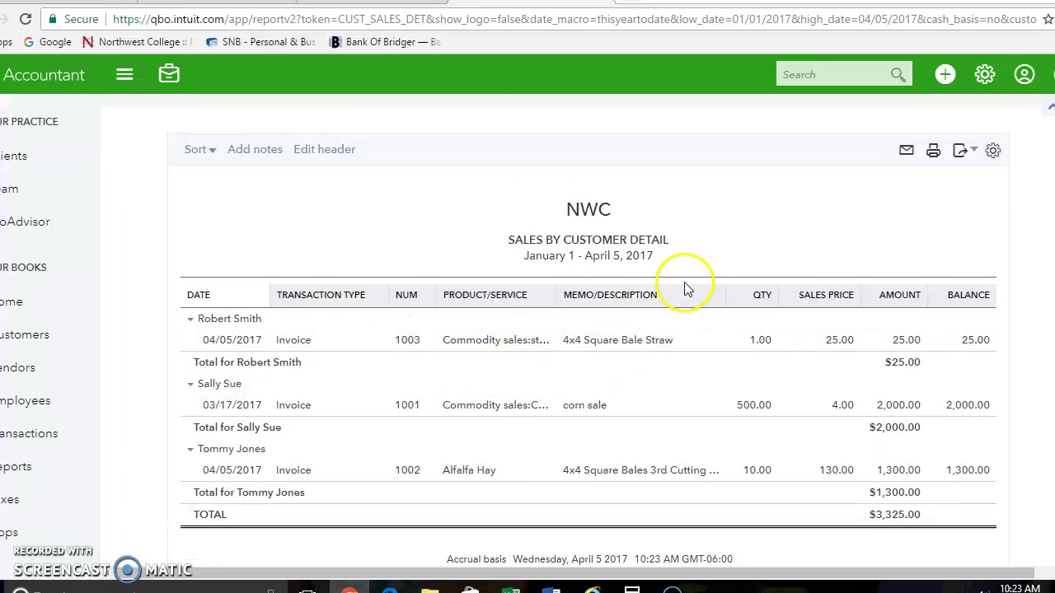
pyautogui.scroll(2, 685, 288)
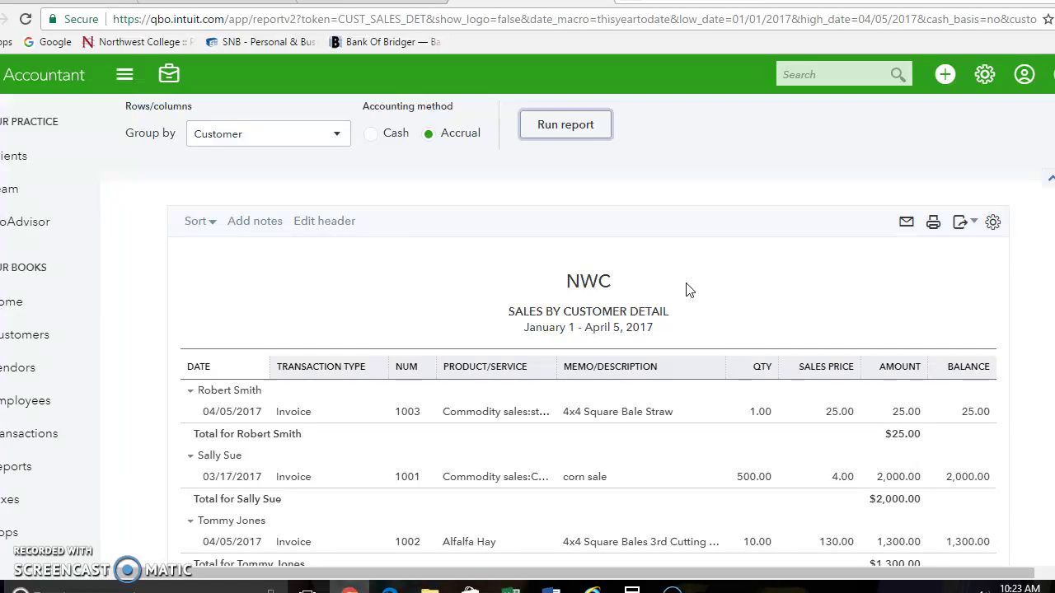
pyautogui.scroll(-1, 689, 290)
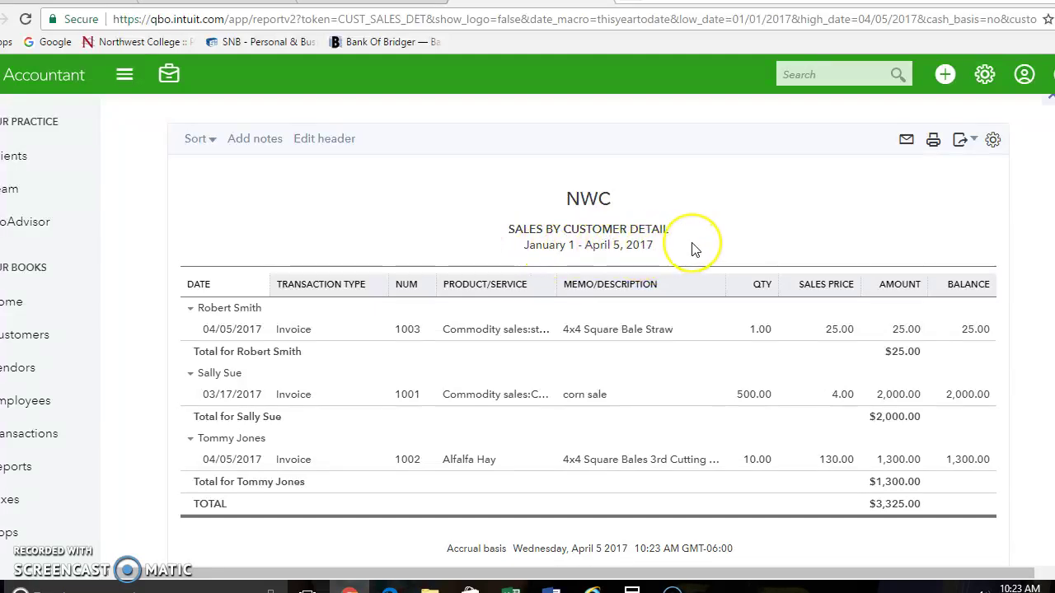
pyautogui.scroll(-1, 695, 243)
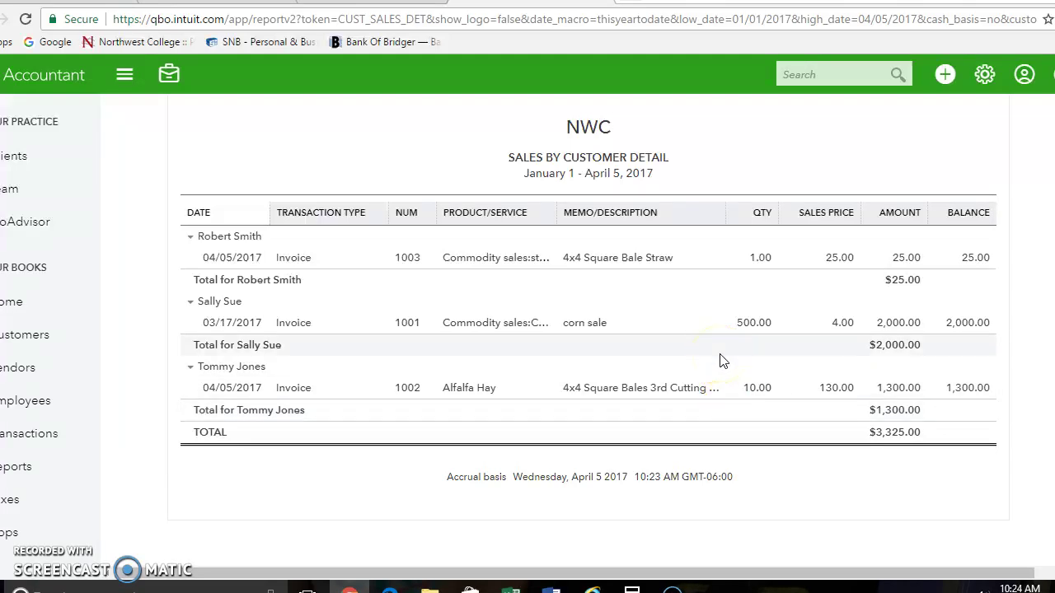
pyautogui.scroll(3, 721, 359)
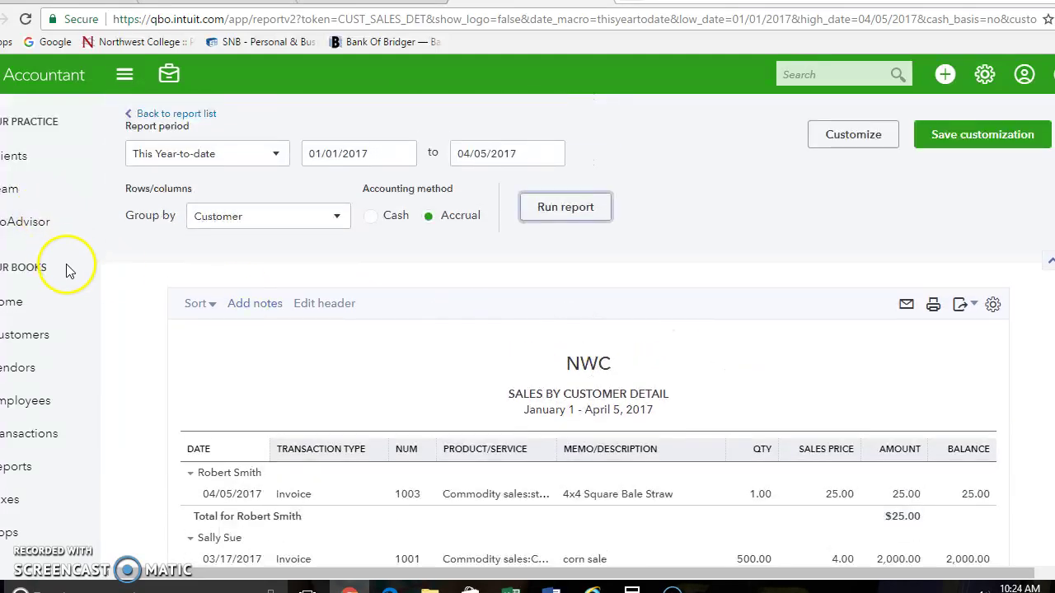
# Leave the report and open the Sales page under Transactions
pyautogui.click(19, 302)
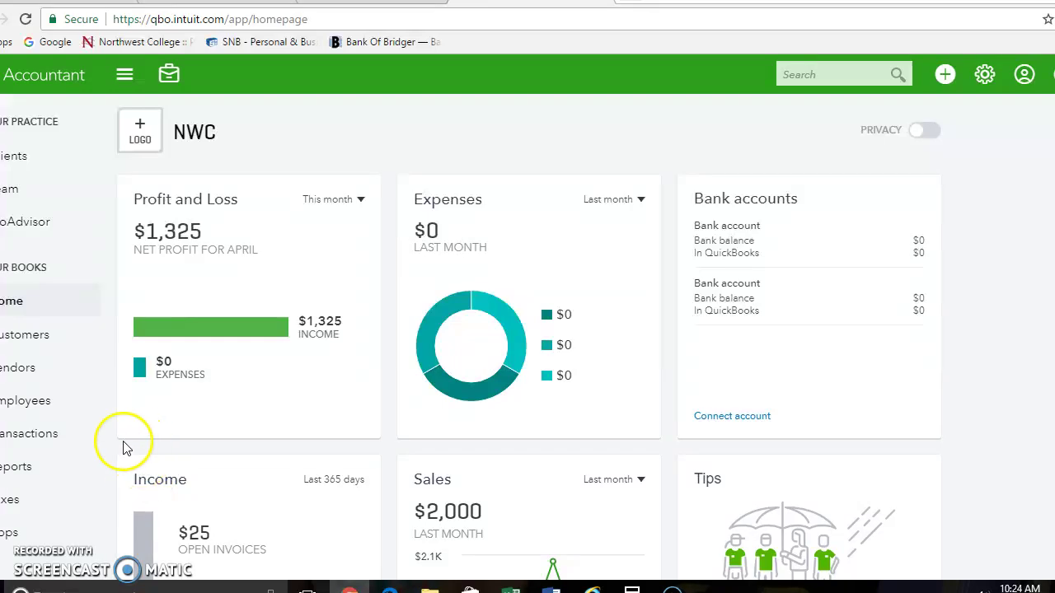
pyautogui.click(12, 468)
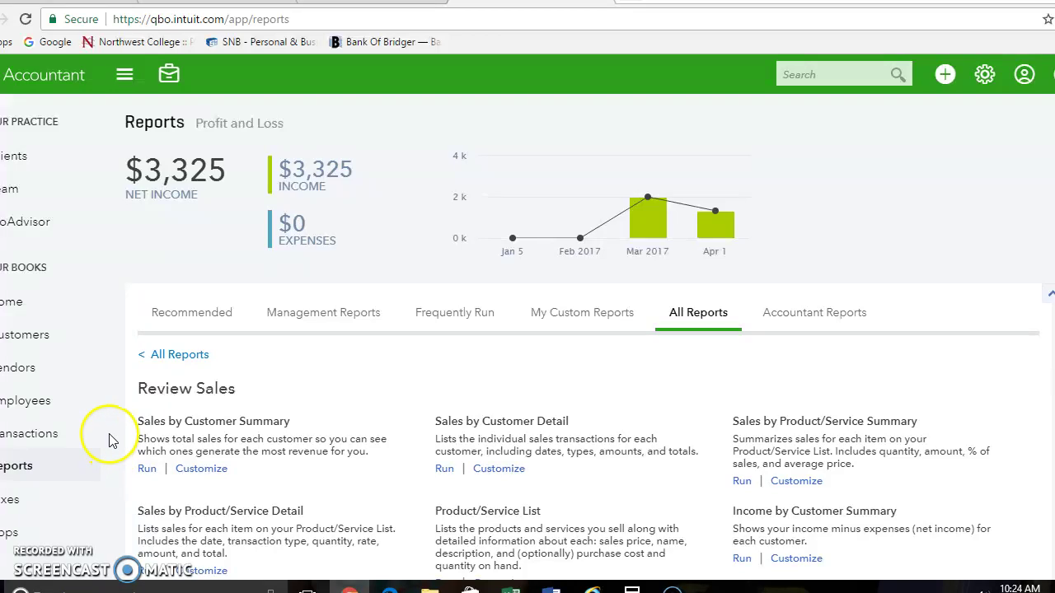
pyautogui.click(64, 433)
pyautogui.scroll(-1, 120, 427)
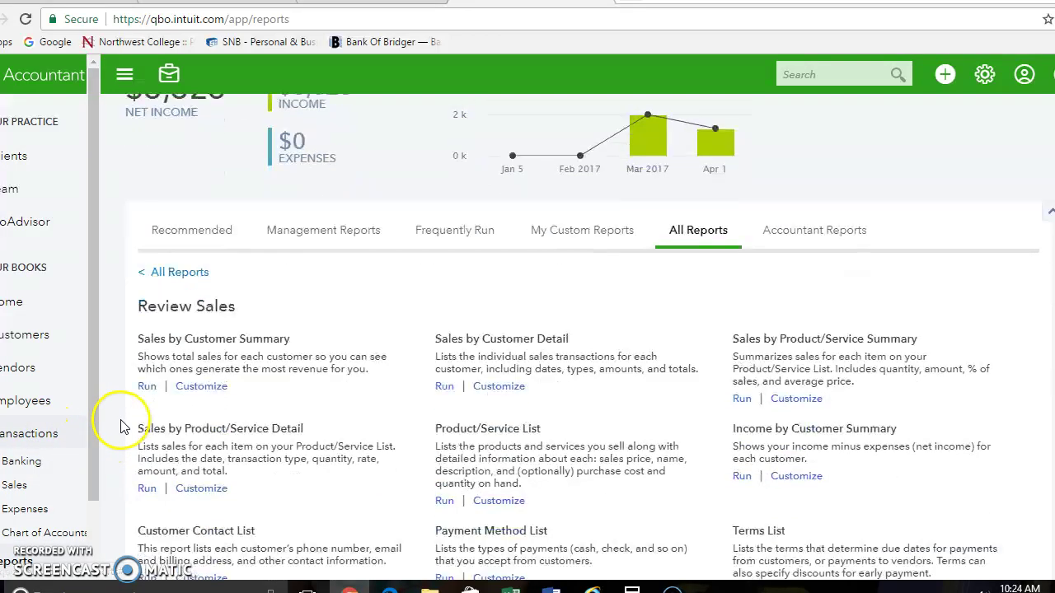
pyautogui.click(18, 486)
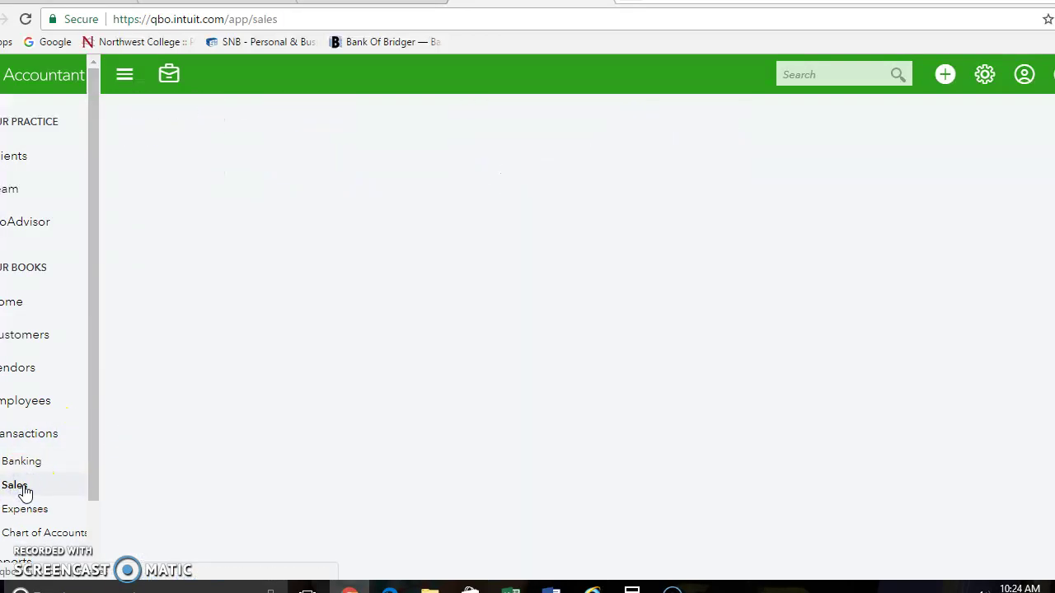
# Review the sales list showing the $25 invoice open and the $1,300 invoice paid
pyautogui.scroll(-1, 718, 295)
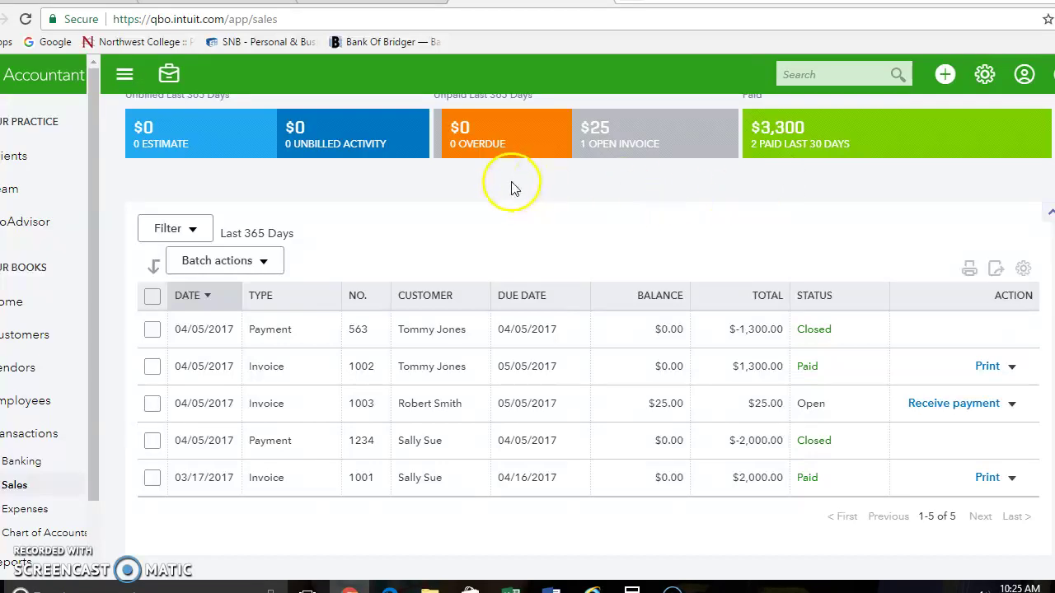
pyautogui.click(16, 307)
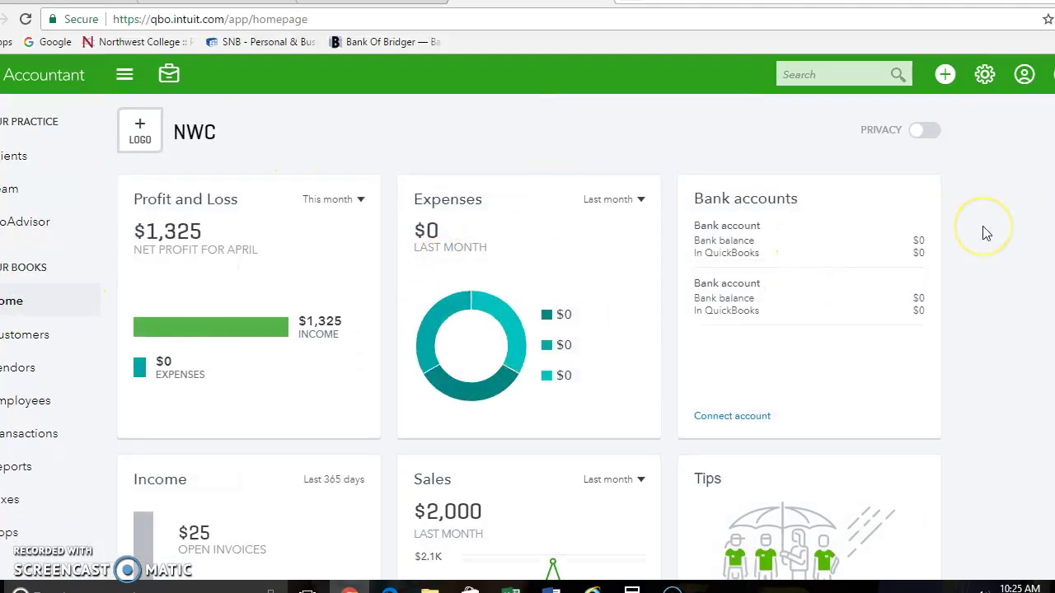
# Review the dashboard: $1,325 April net profit, $2,000 last month's sales, $25 open invoices
pyautogui.scroll(-1, 986, 234)
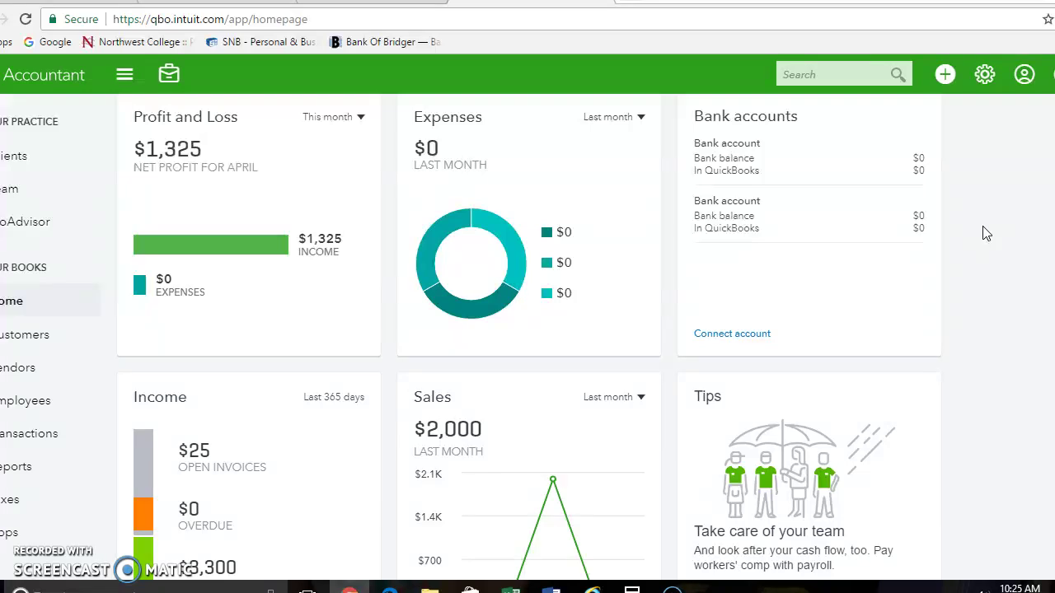
pyautogui.click(986, 236)
pyautogui.scroll(1, 1005, 258)
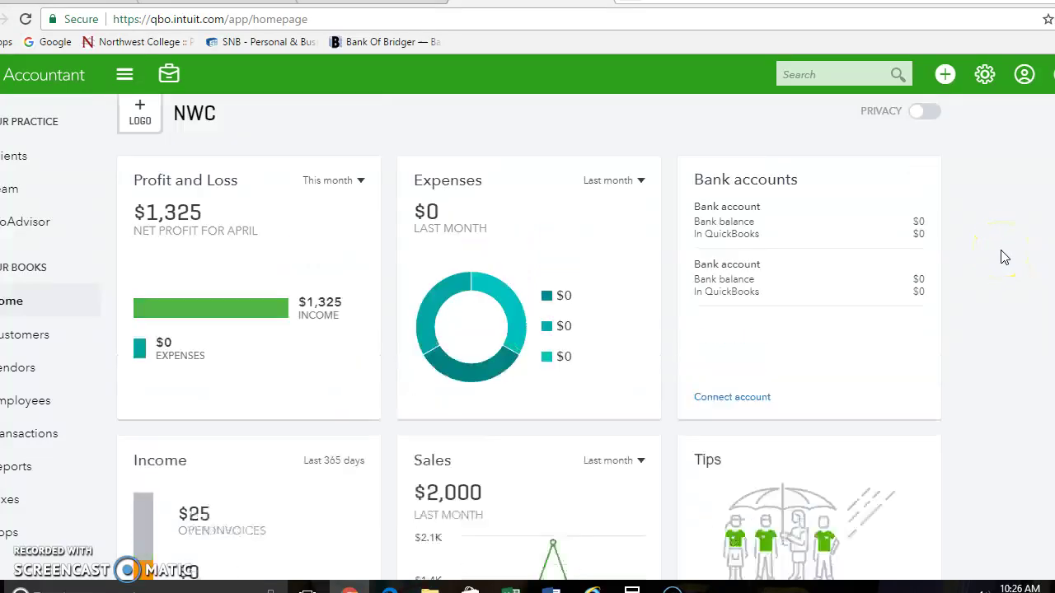